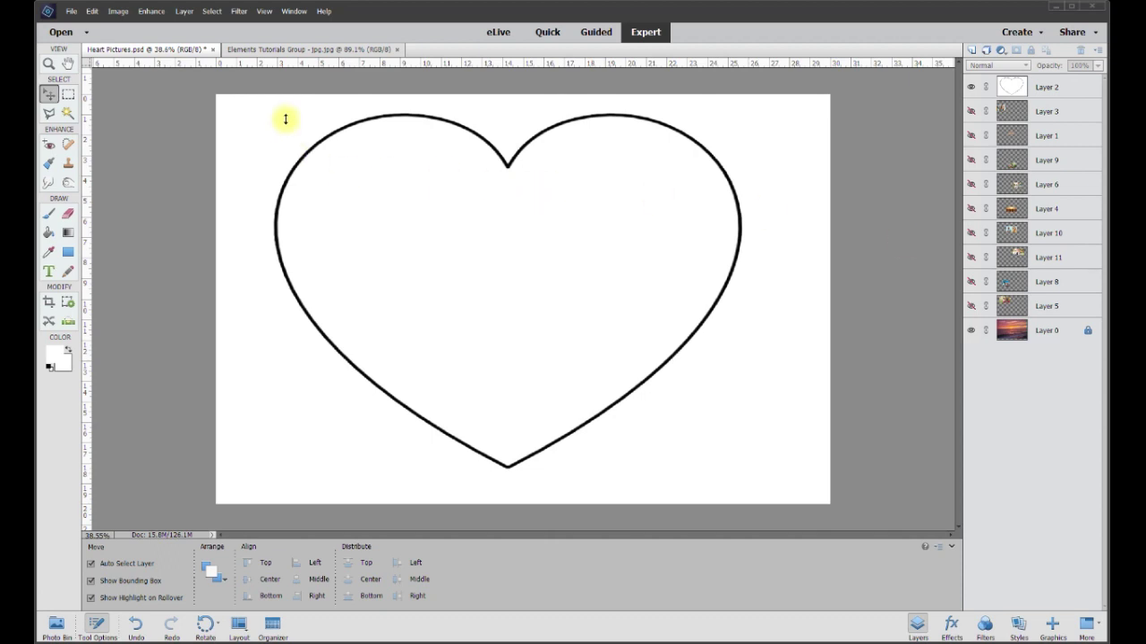
Step: Return to the Heart Pictures document and preview the sunset beneath the heart layer
click(306, 51)
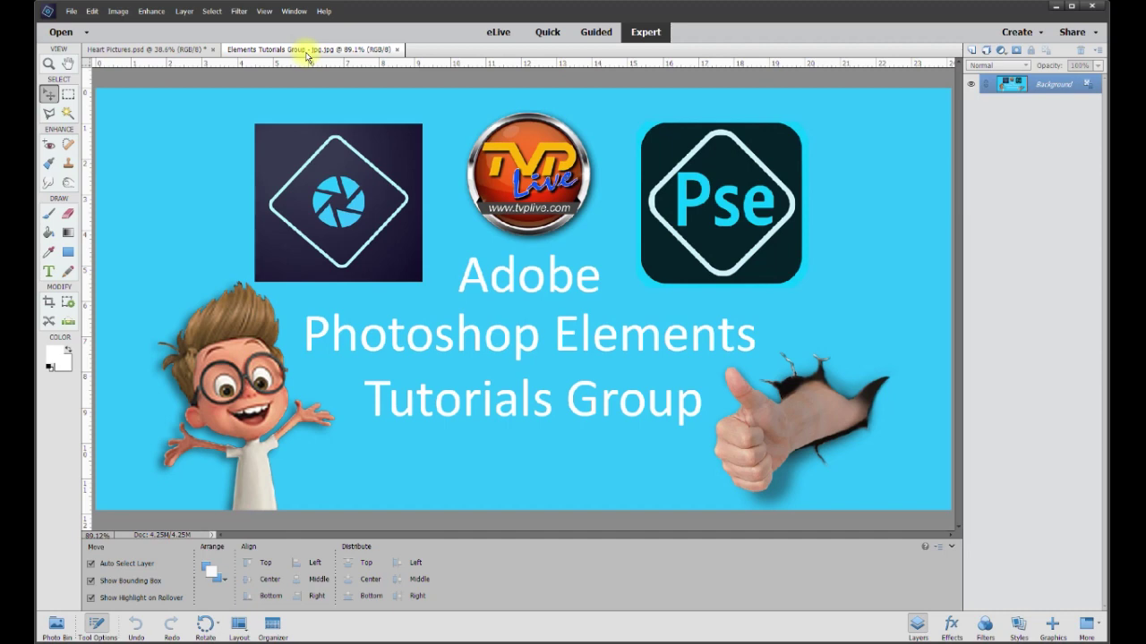
click(181, 51)
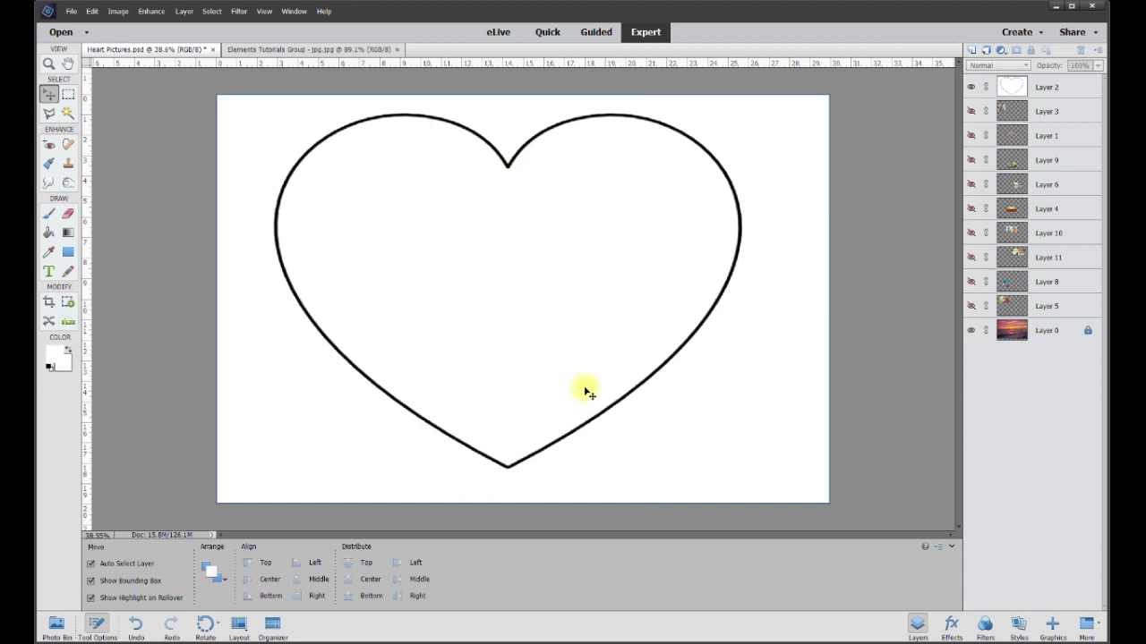
key(k)
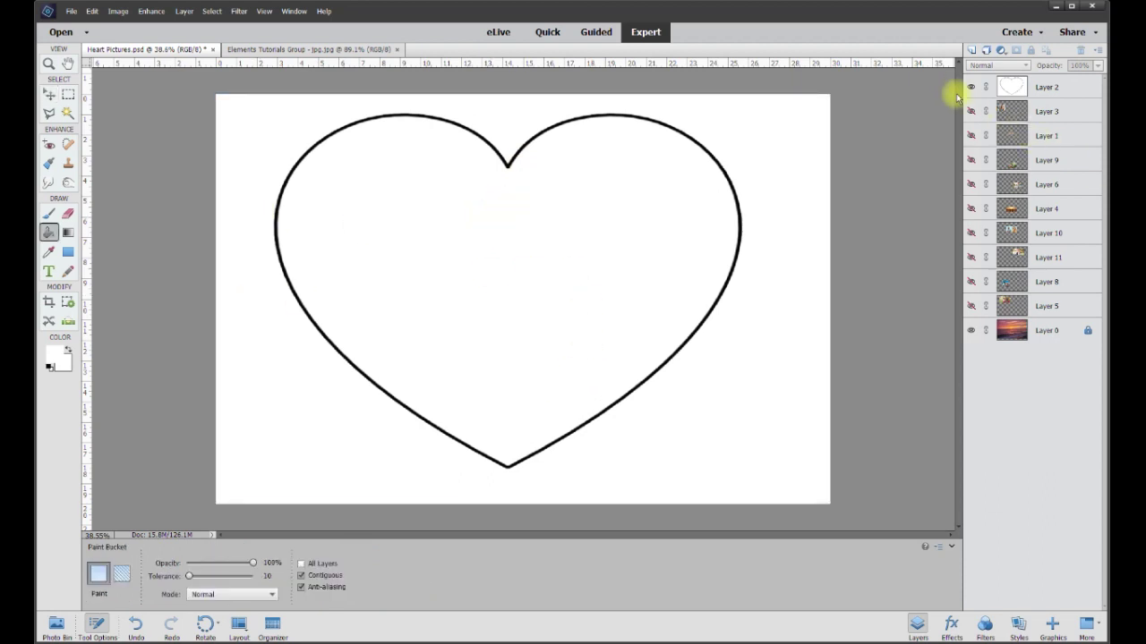
click(972, 87)
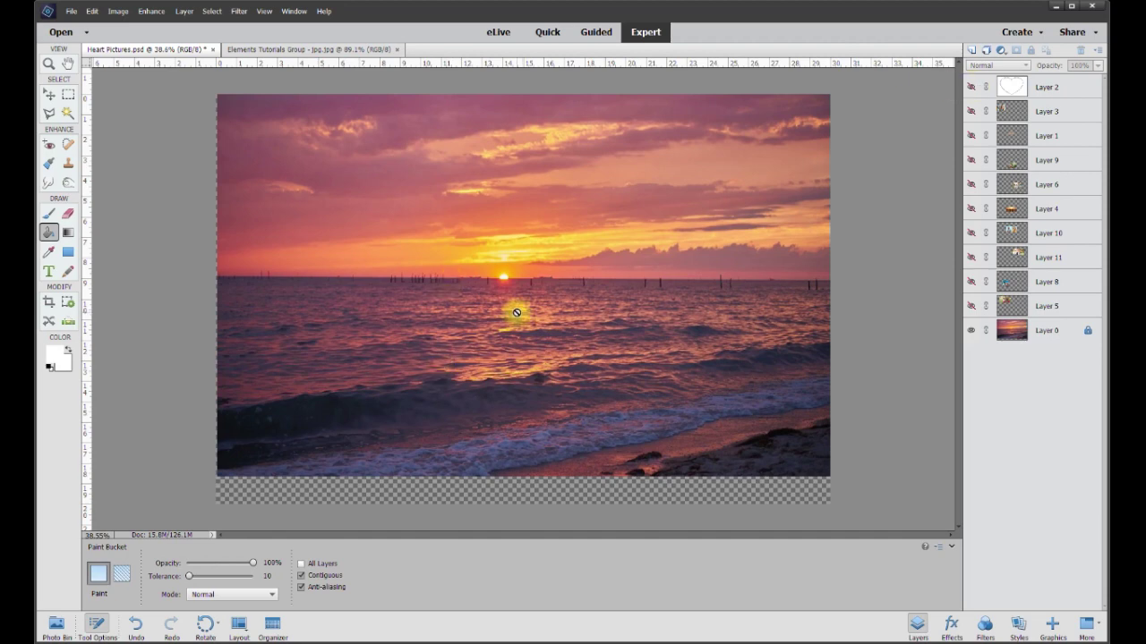
click(51, 94)
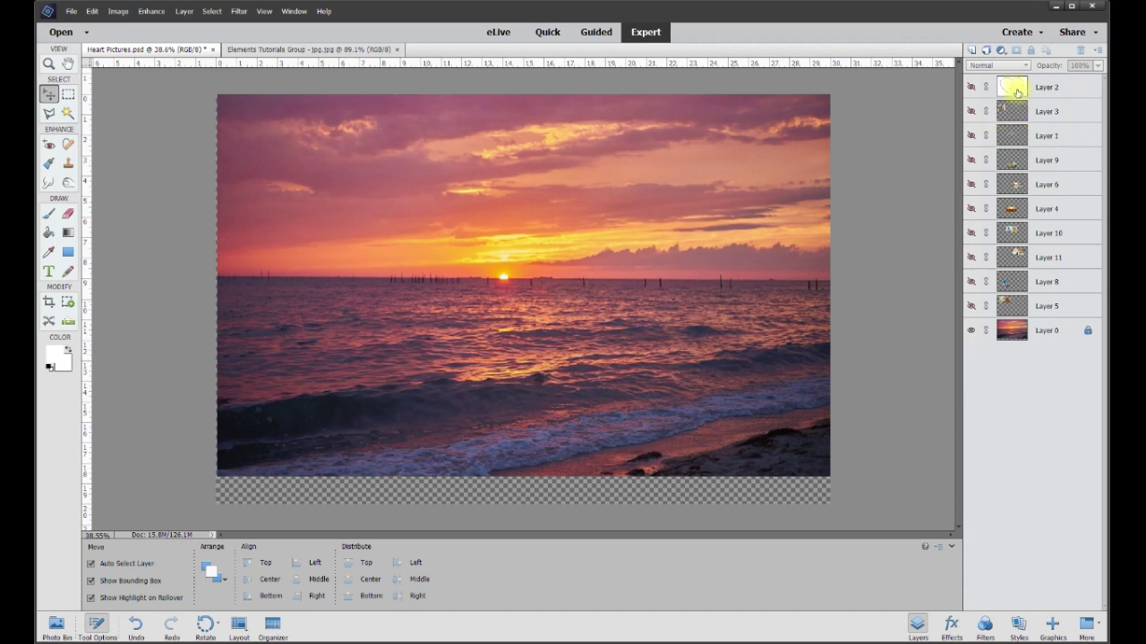
click(971, 88)
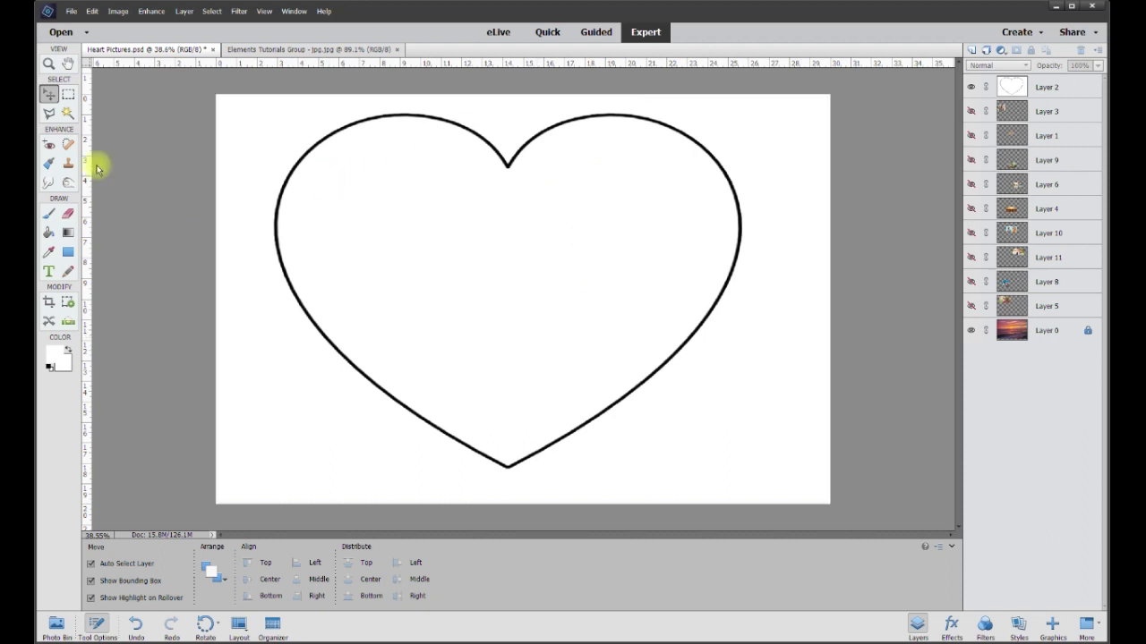
Step: Delete the white inside the heart on Layer 2 using the Magic Wand, then deselect
click(1052, 90)
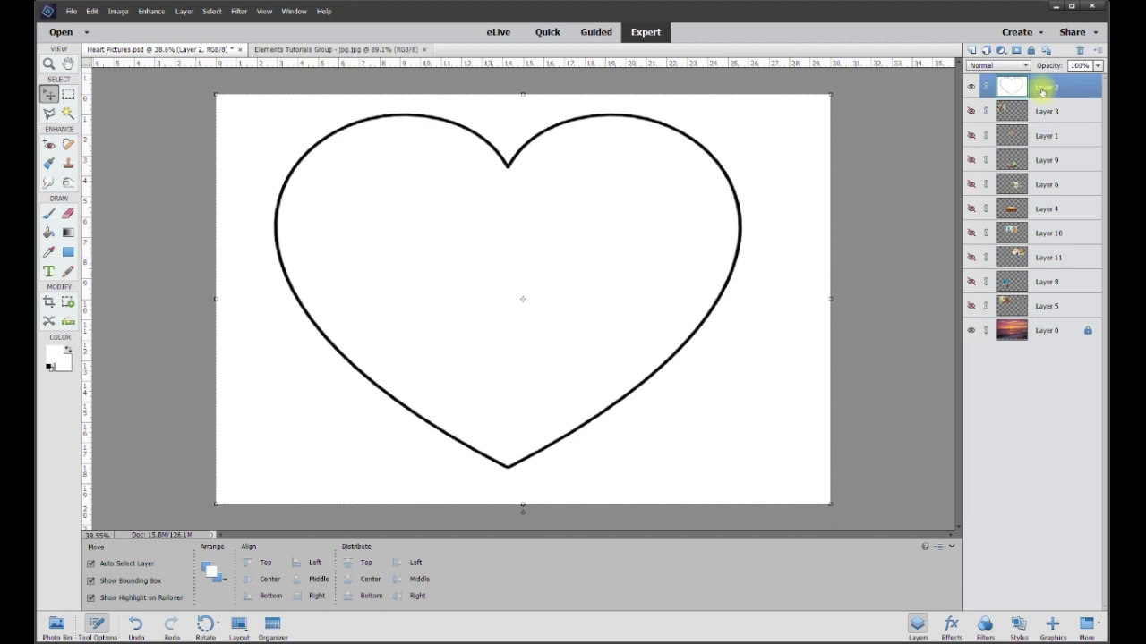
click(69, 115)
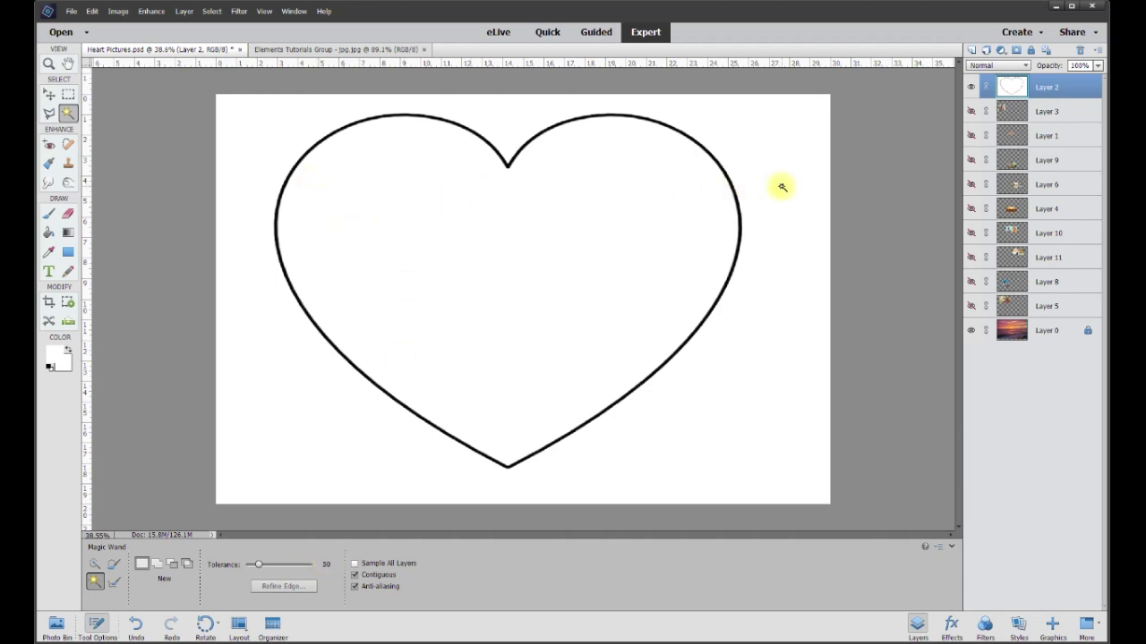
click(500, 307)
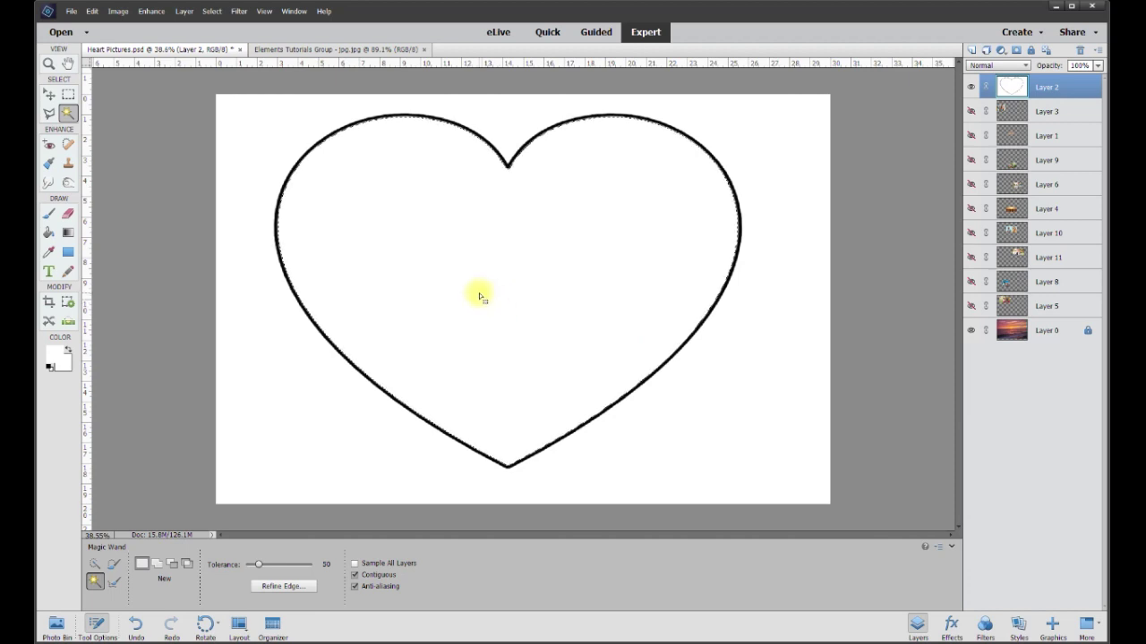
key(Delete)
key(ctrl+d)
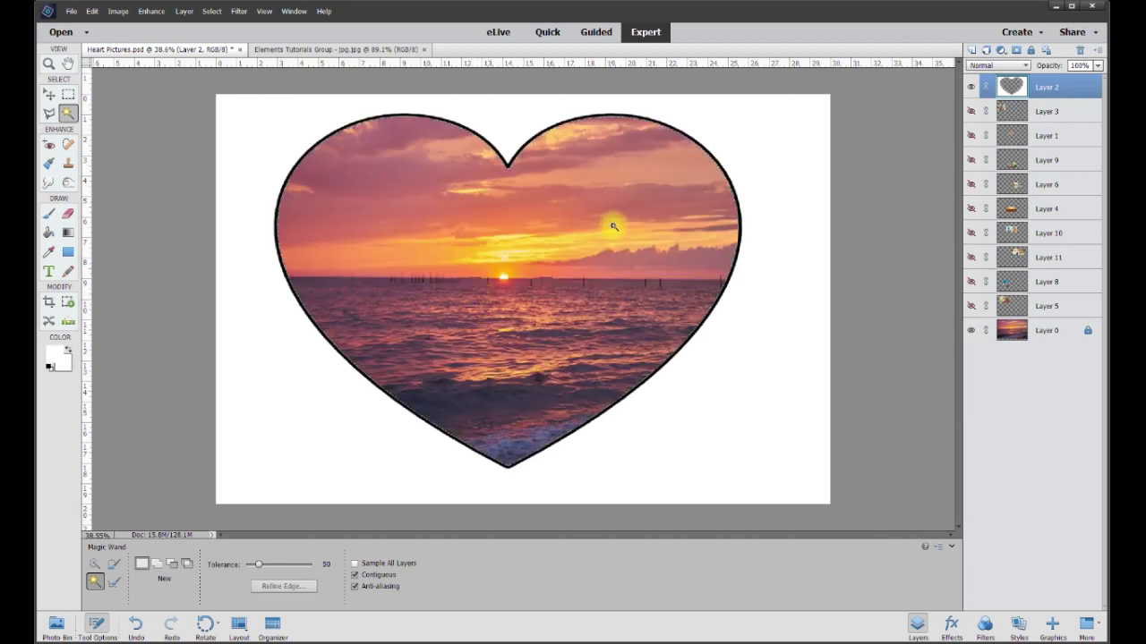
Step: Toggle Layer 2's visibility to confirm the sunset shows through the heart
click(970, 88)
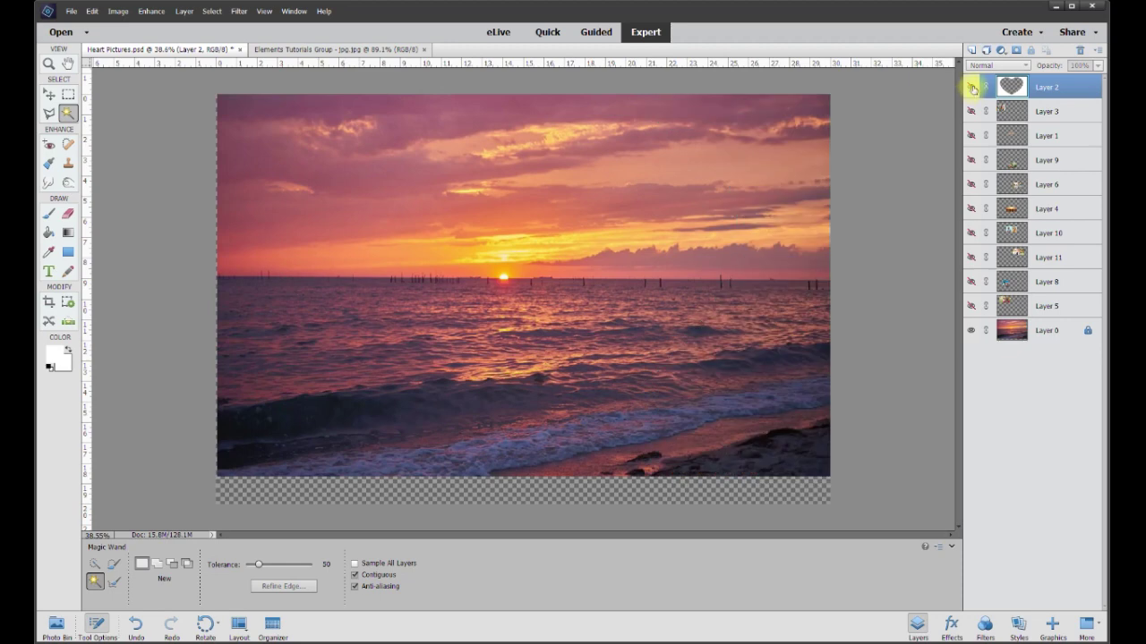
click(971, 87)
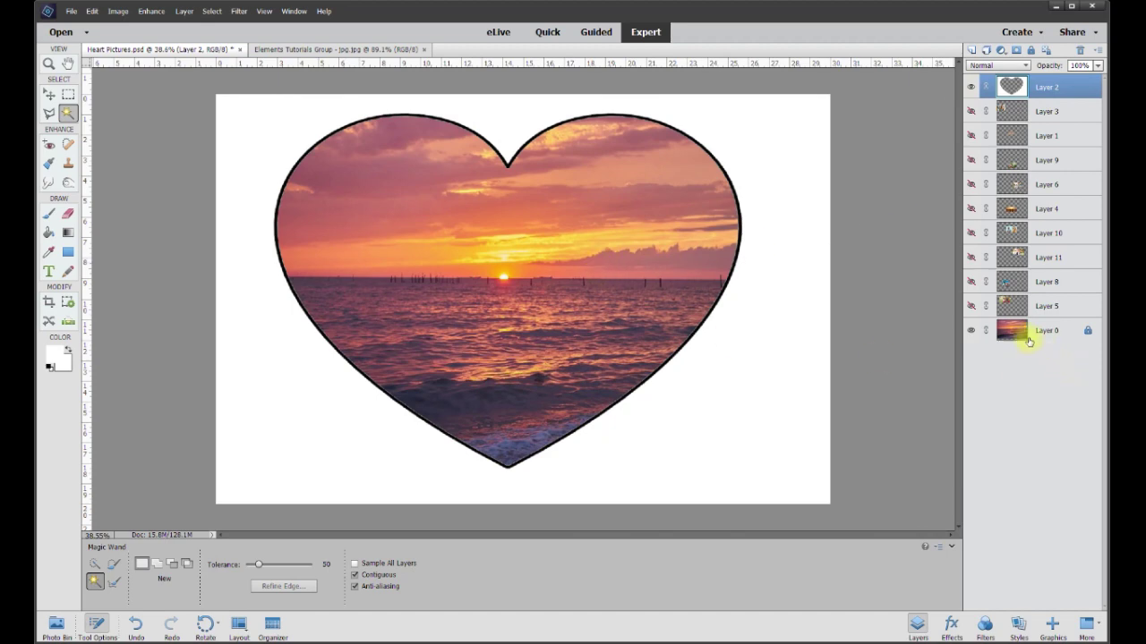
click(971, 87)
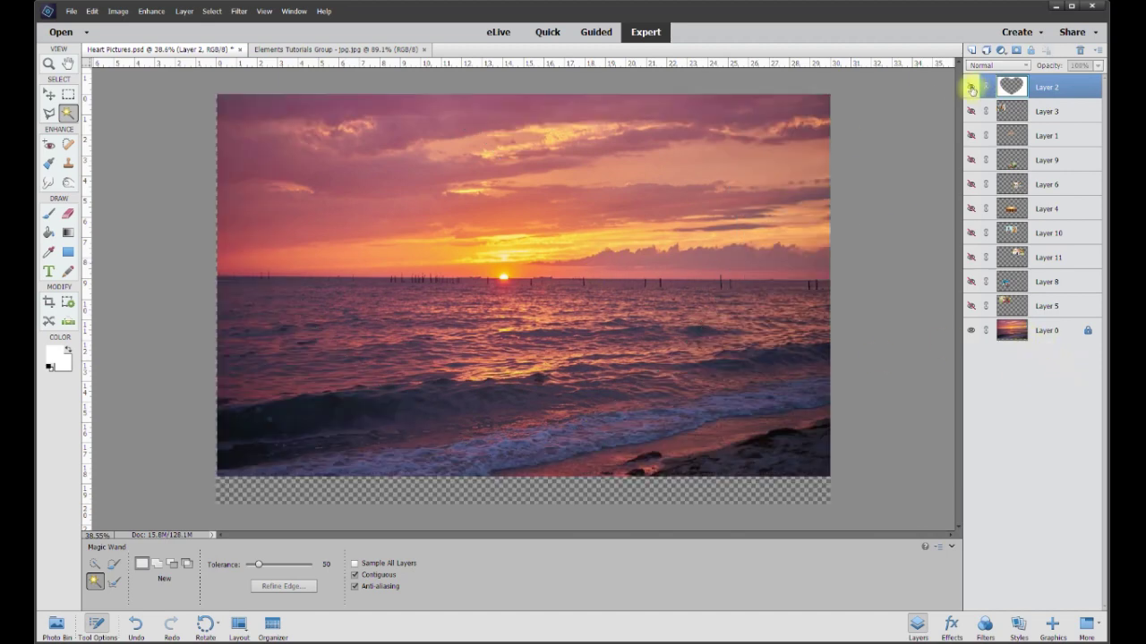
click(971, 88)
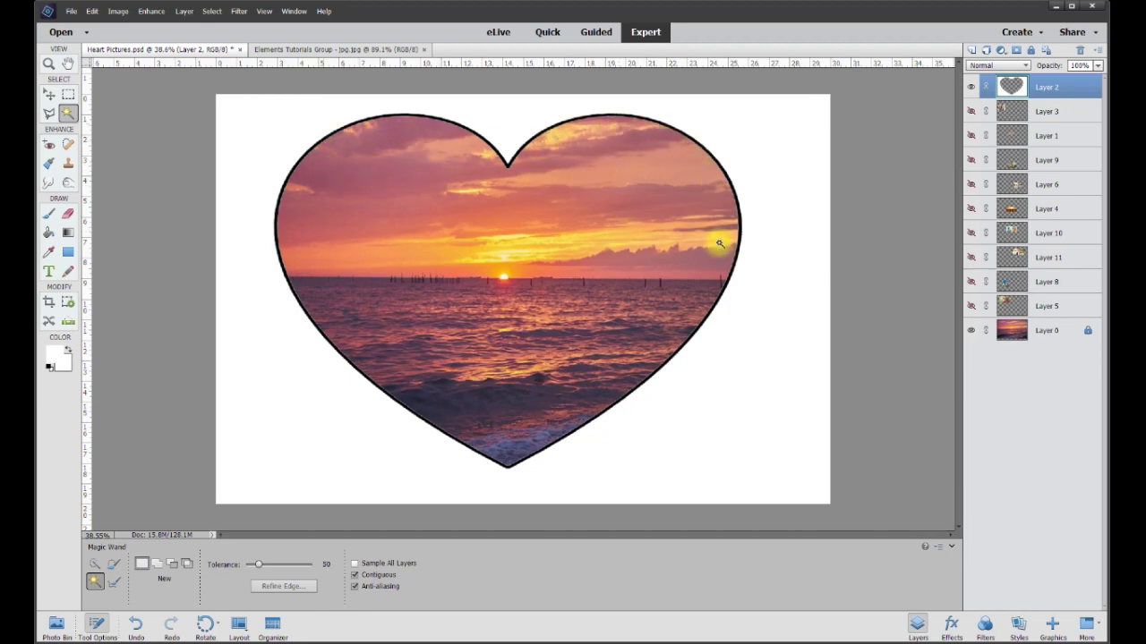
Step: Reveal the woman's portrait on Layer 3 with the heart frame, Layer 2, shown above it
click(970, 87)
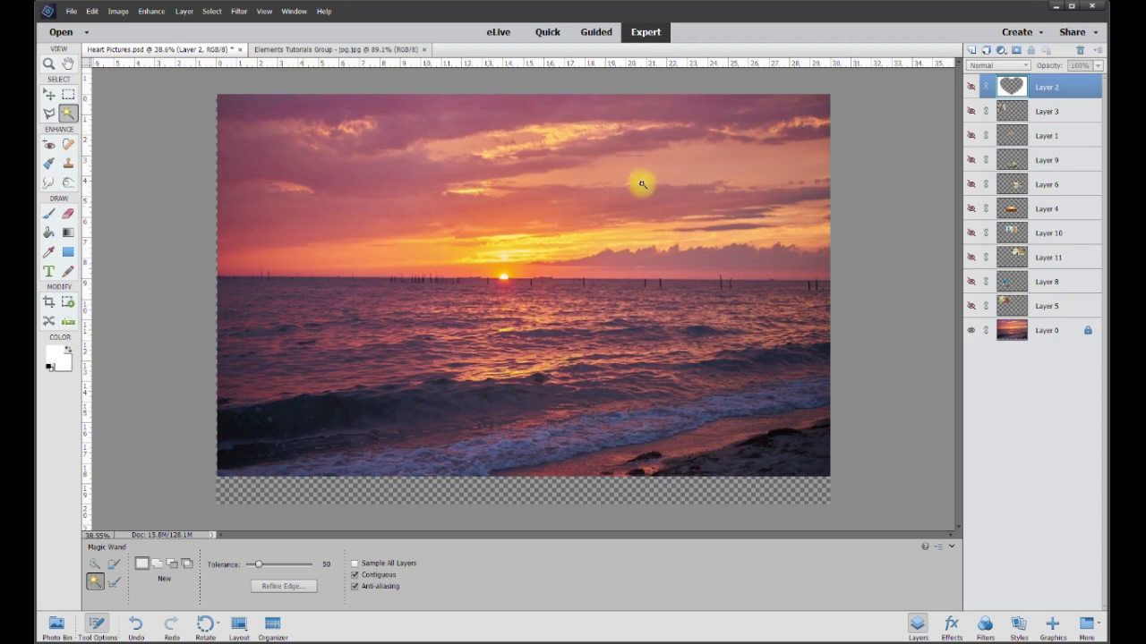
click(969, 87)
click(970, 87)
click(971, 112)
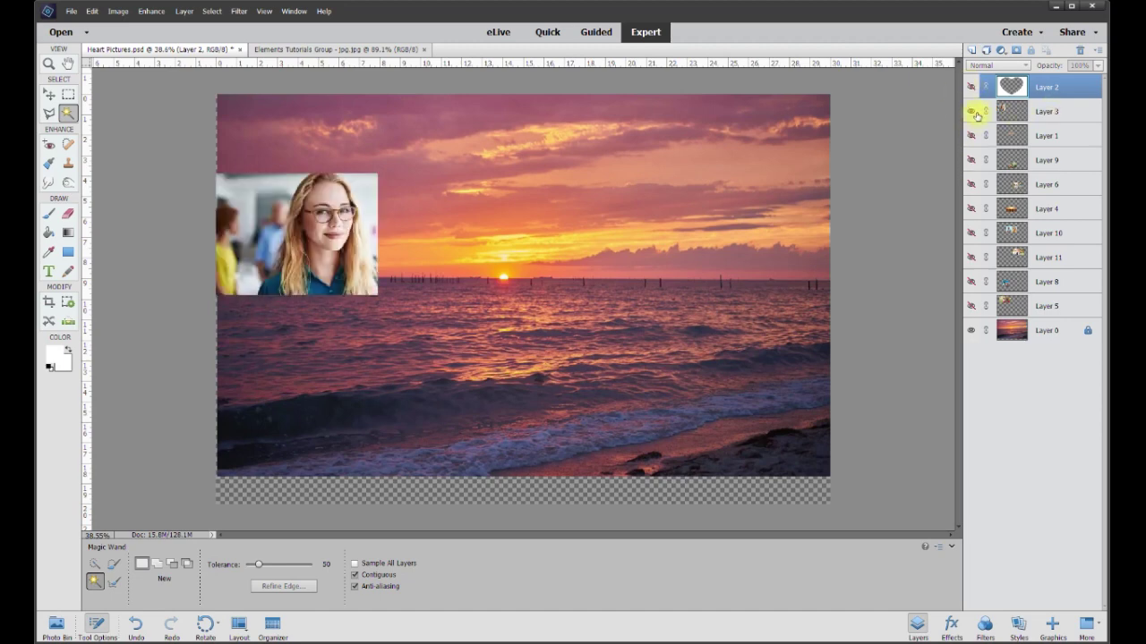
click(971, 88)
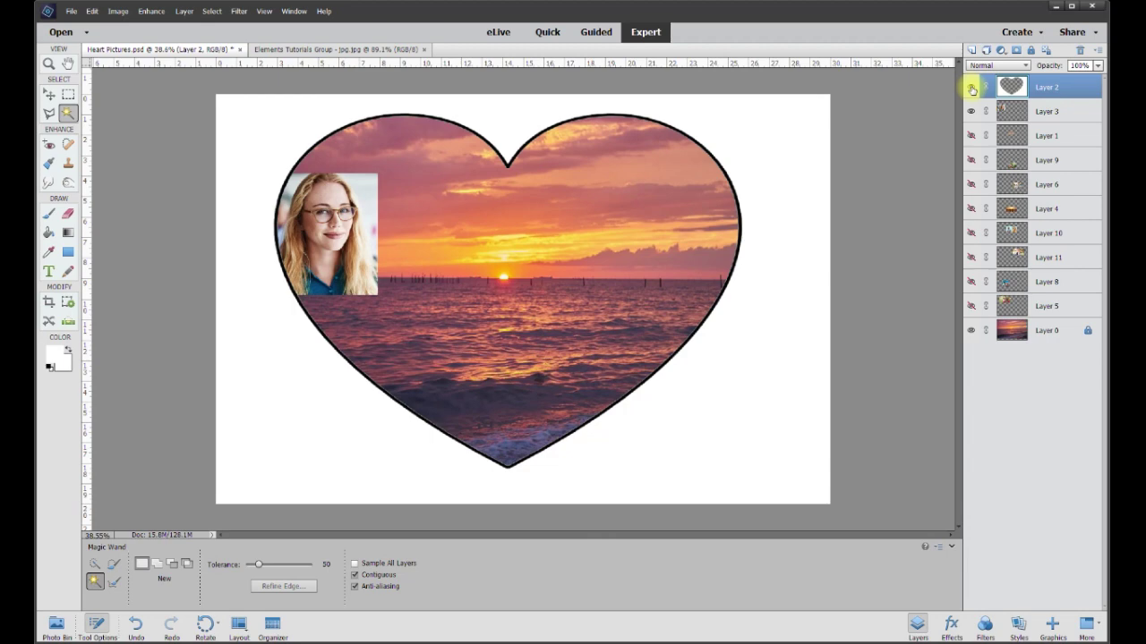
Step: Fade the heart frame layer to 25% opacity and select the woman's portrait layer
click(1099, 66)
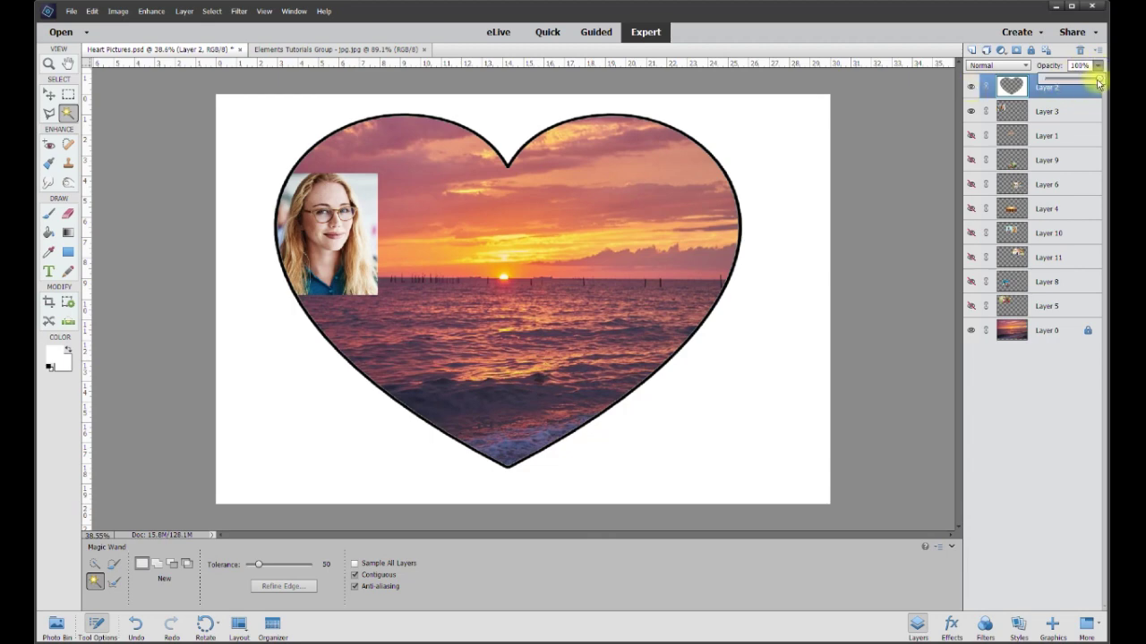
drag(1100, 83, 1058, 83)
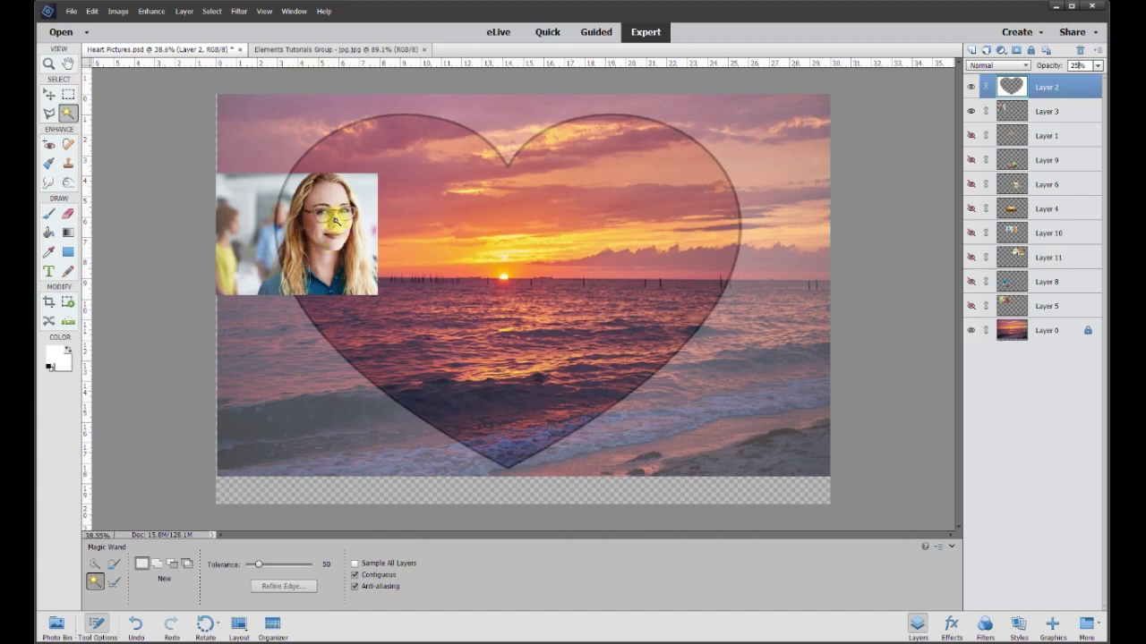
click(49, 93)
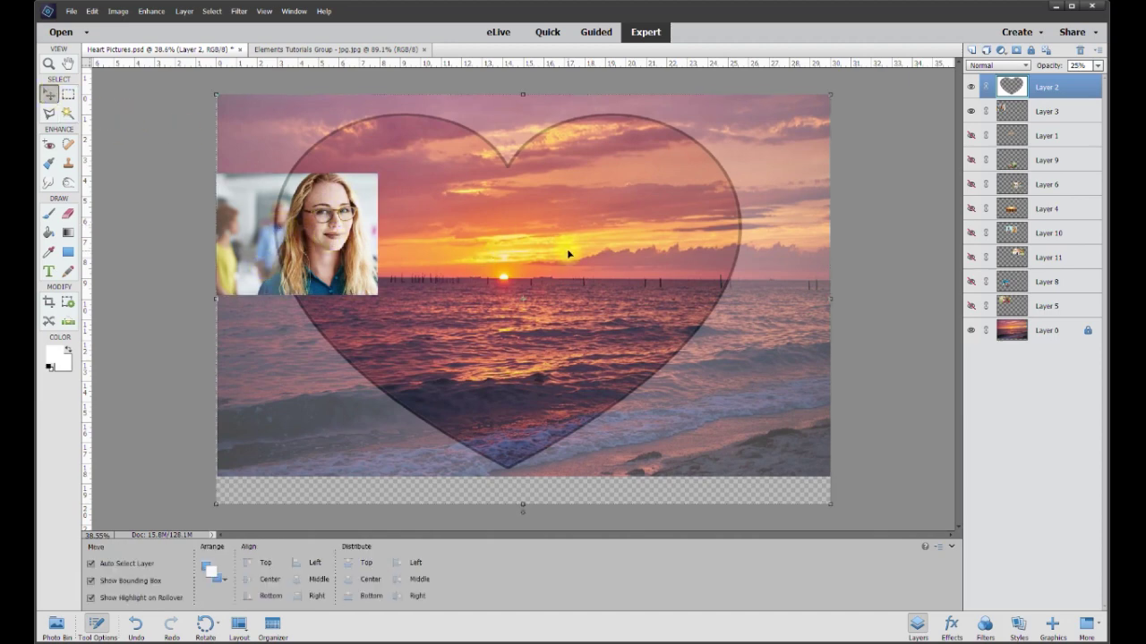
click(313, 237)
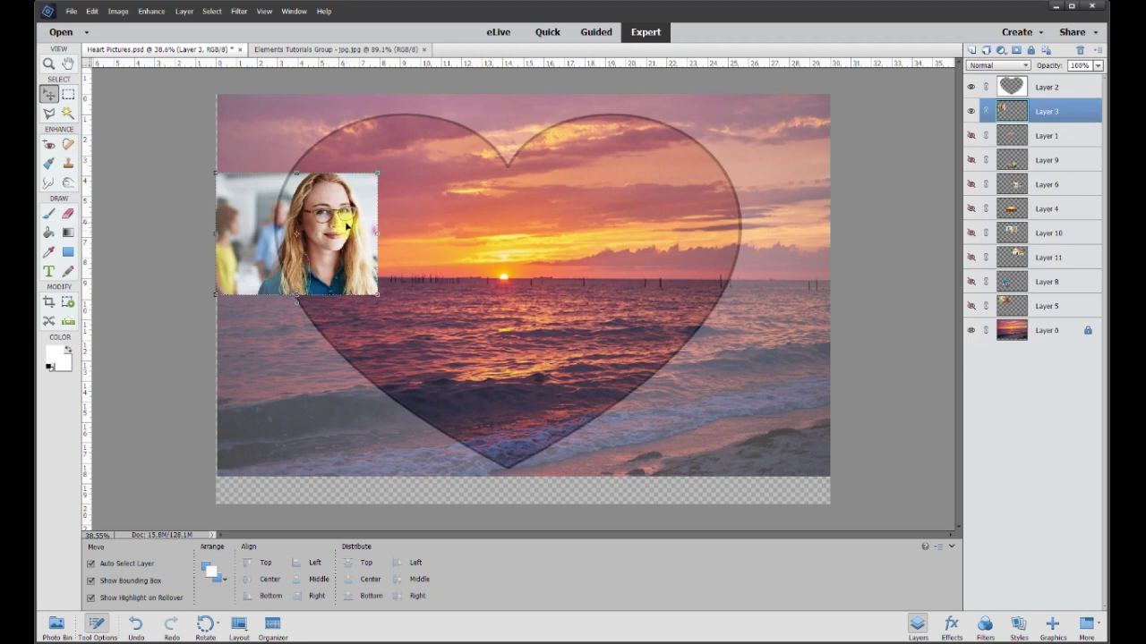
Step: Show the heart-shaped hands photo, Layer 1, over the sunset
click(971, 135)
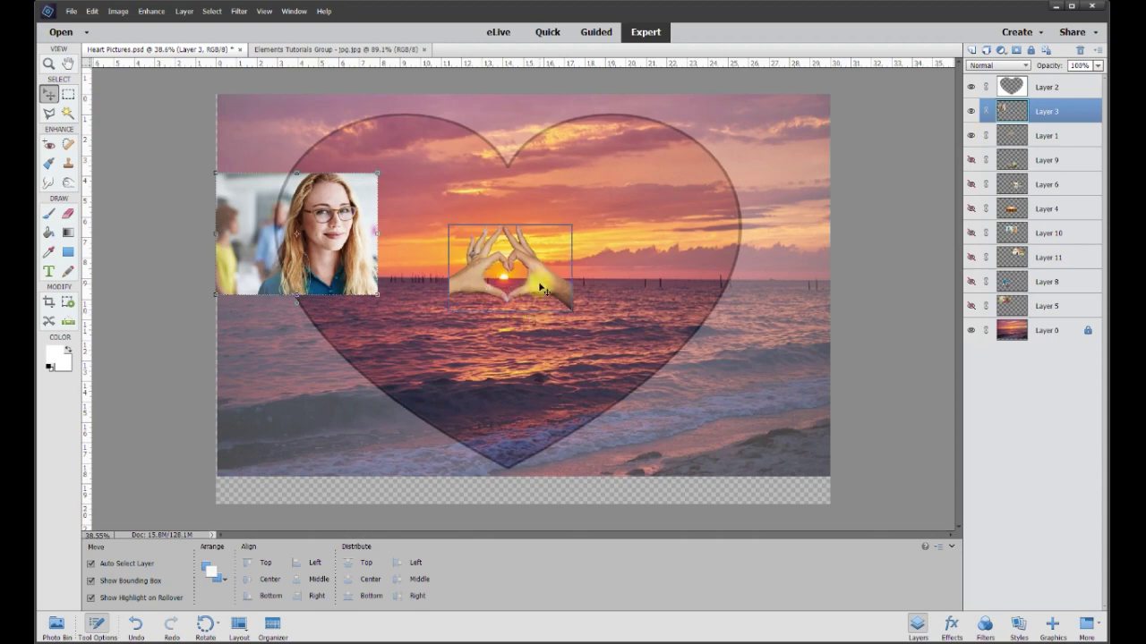
scroll(537, 285, up, 5)
scroll(501, 268, up, 3)
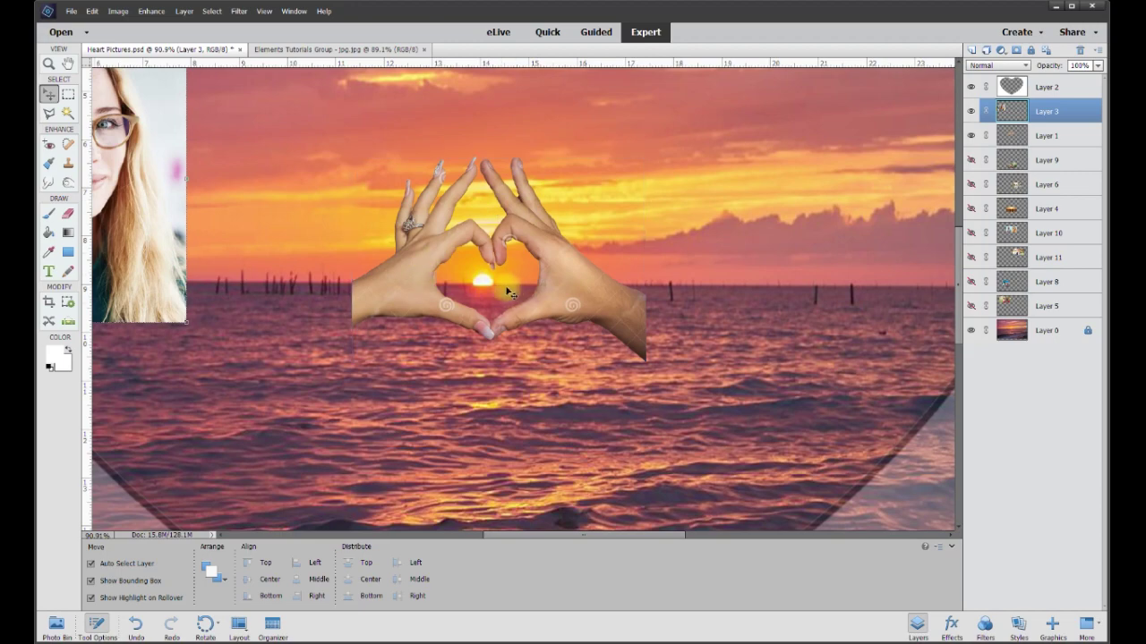
scroll(555, 312, down, 5)
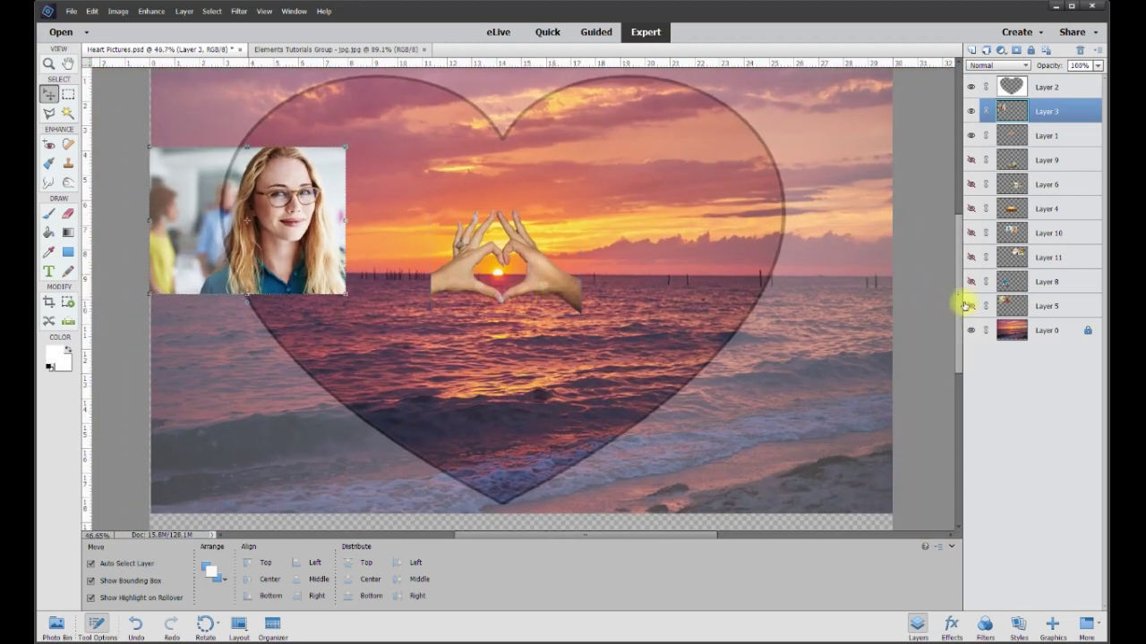
scroll(959, 302, up, 1)
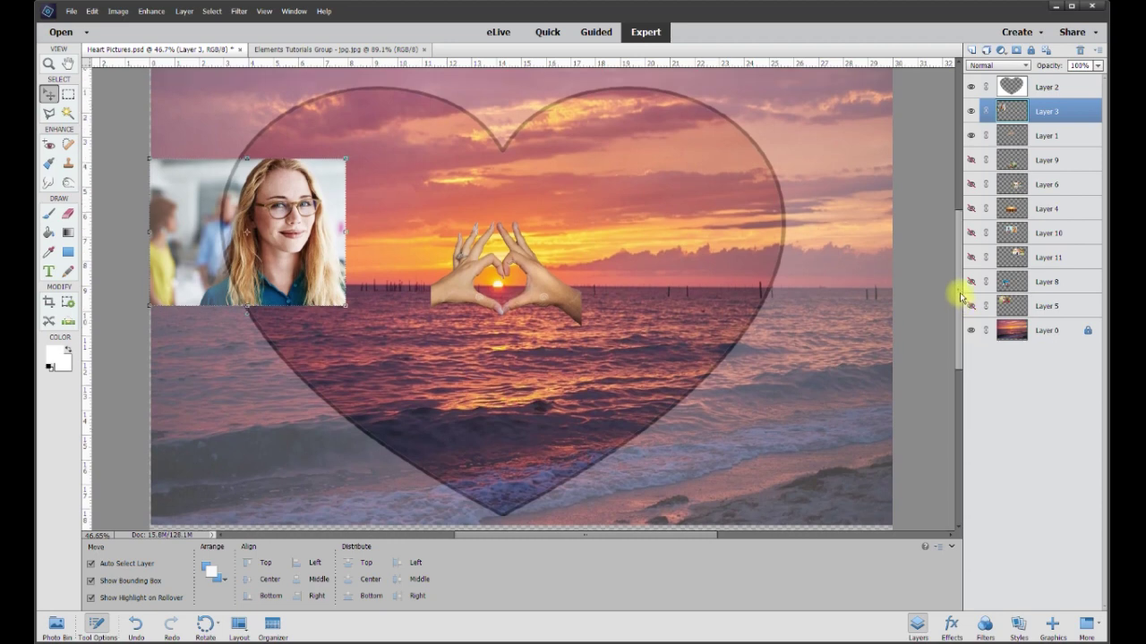
Step: Show and nudge the swing photo, then reveal the ice-cream kids and FAMILY silhouette photos
click(972, 161)
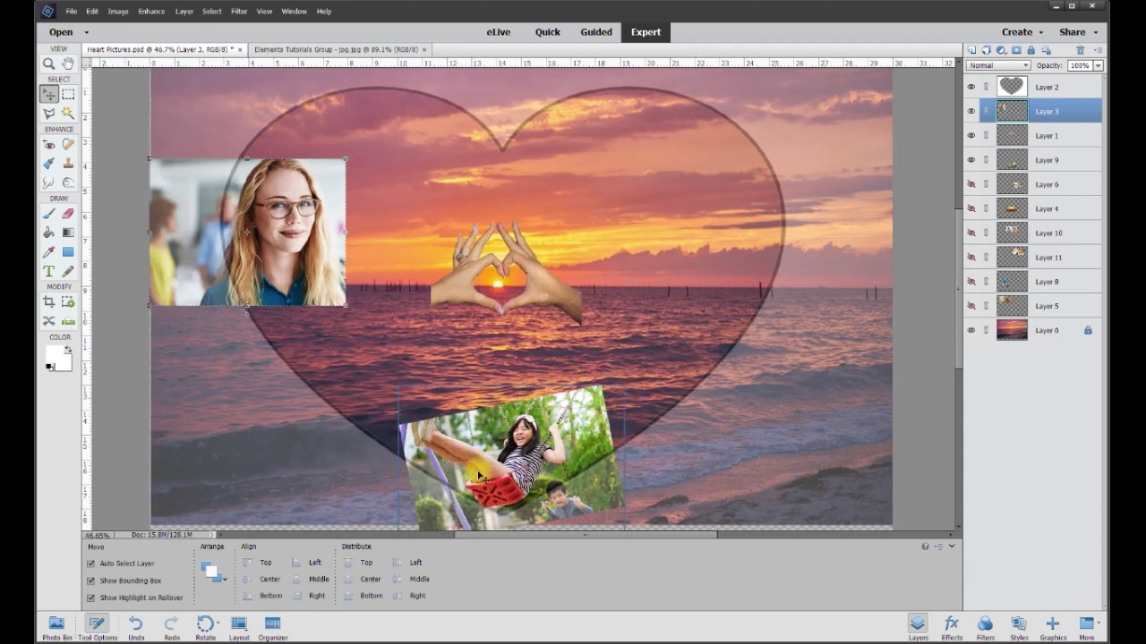
drag(480, 476, 511, 466)
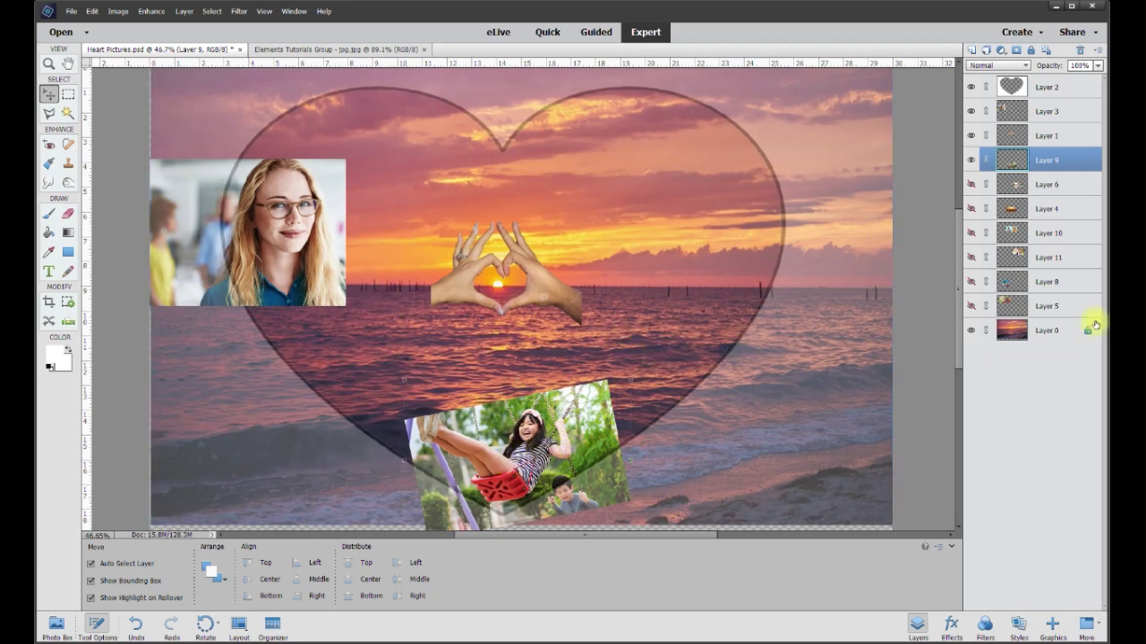
click(971, 186)
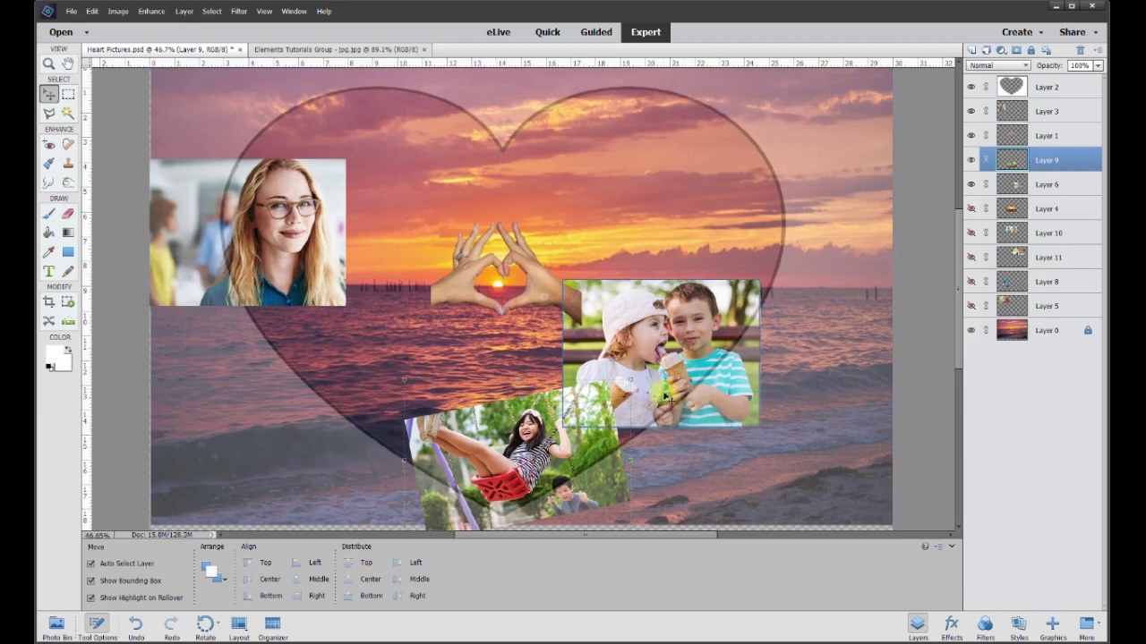
click(971, 208)
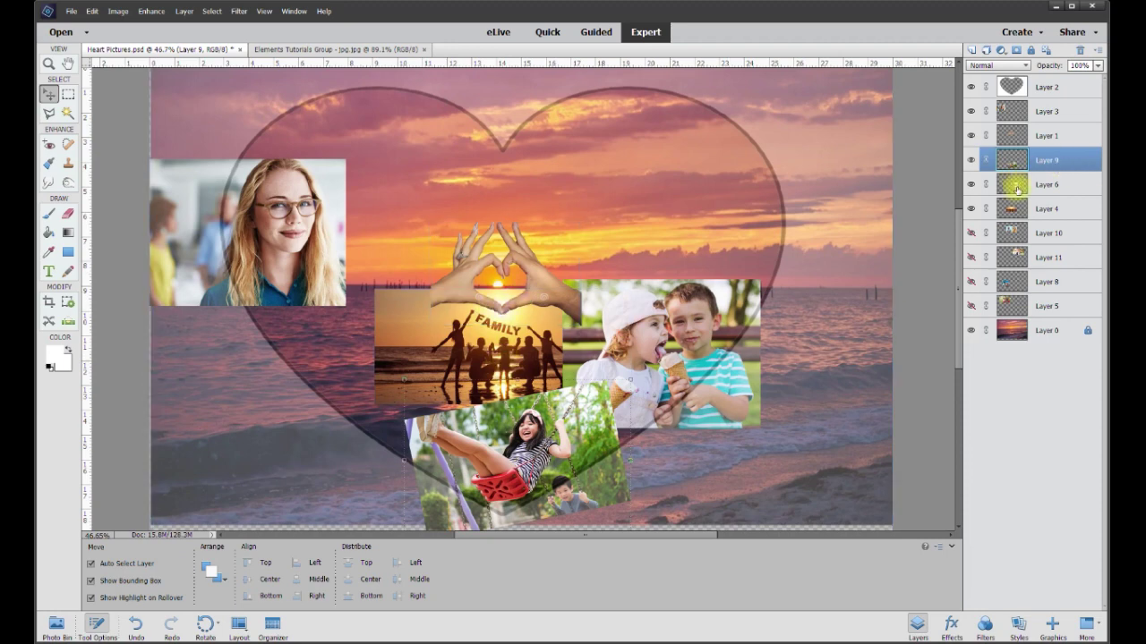
Step: Recheck the ice-cream kids photo and reveal the couple photo and the family photo
click(971, 184)
click(972, 185)
click(971, 233)
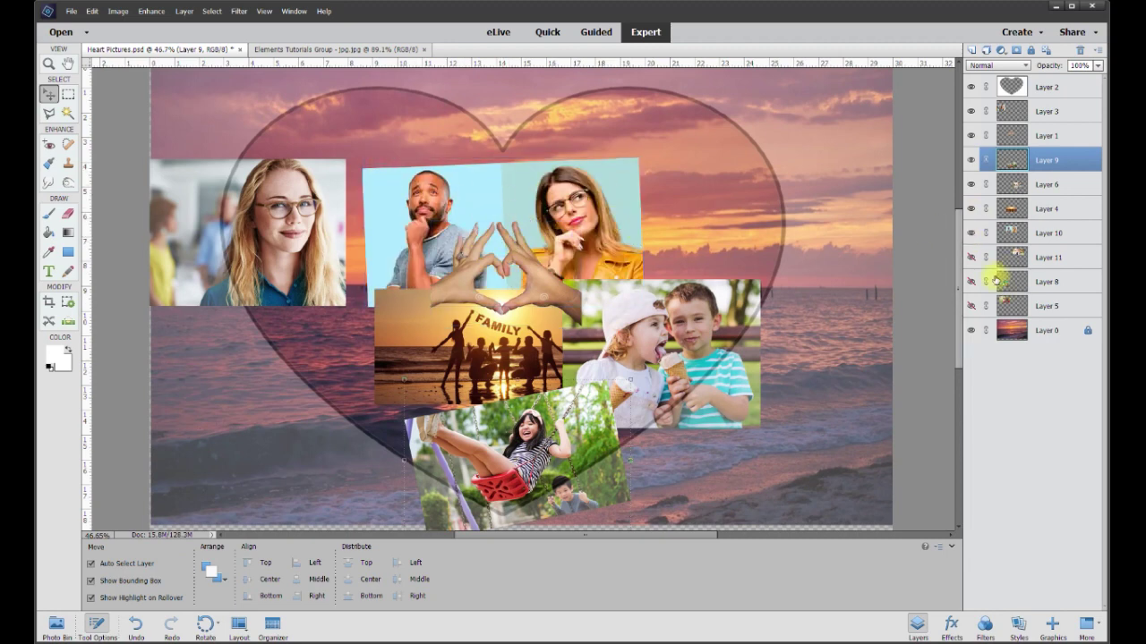
click(972, 258)
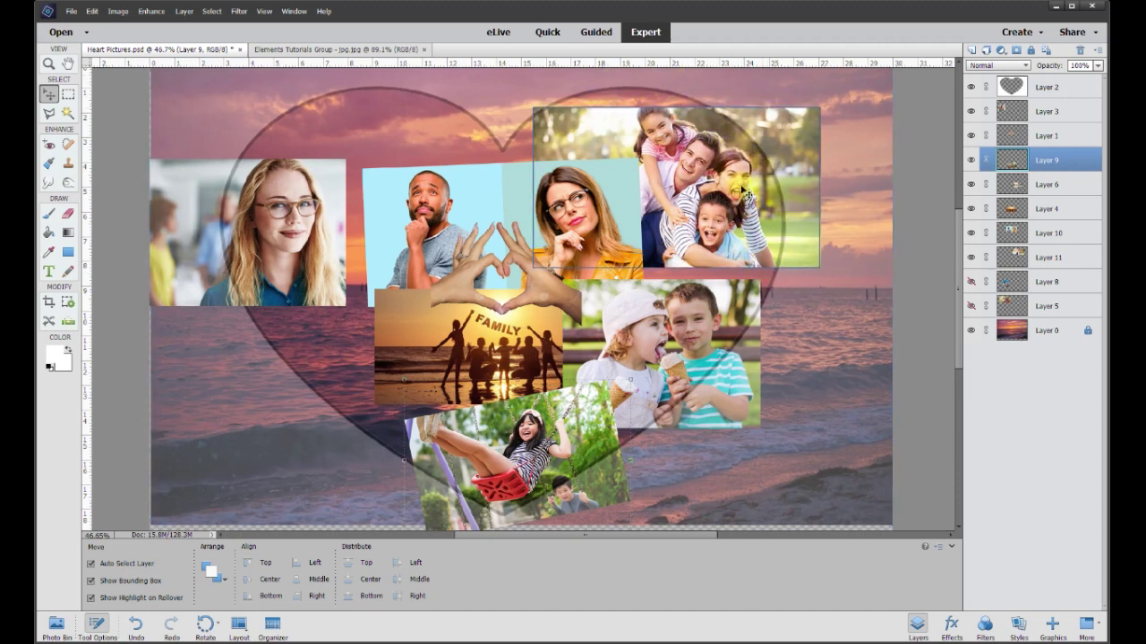
Step: Place the family photo upper right, show the smiling man, and nudge the children photo top-left
mouse_move(729, 185)
mouse_down()
mouse_move(741, 176)
mouse_move(728, 184)
mouse_up()
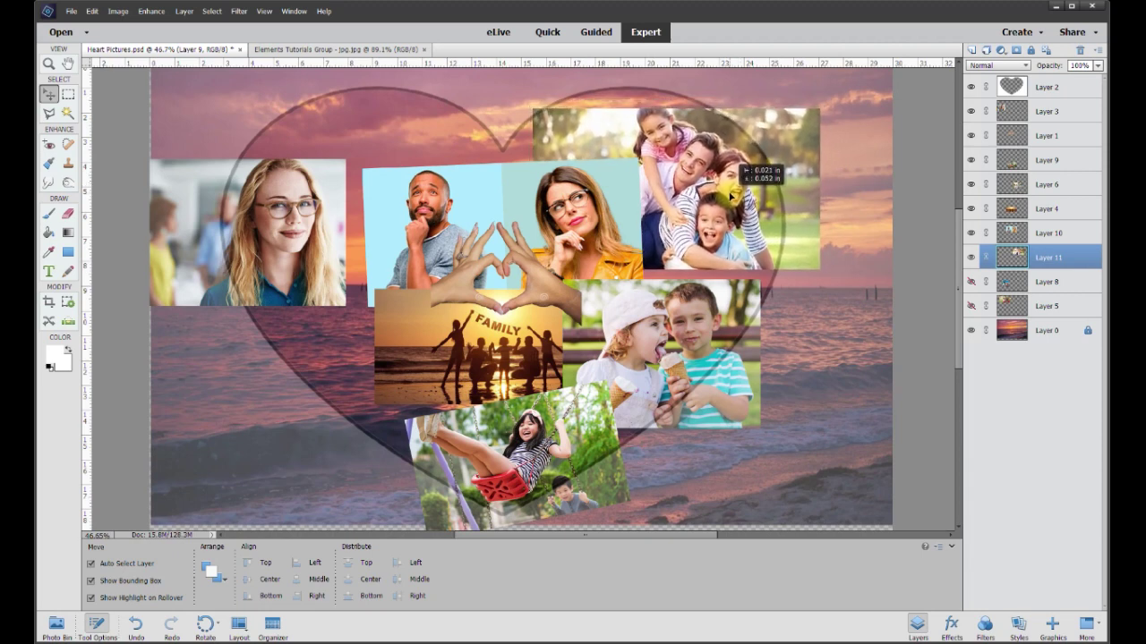
click(970, 282)
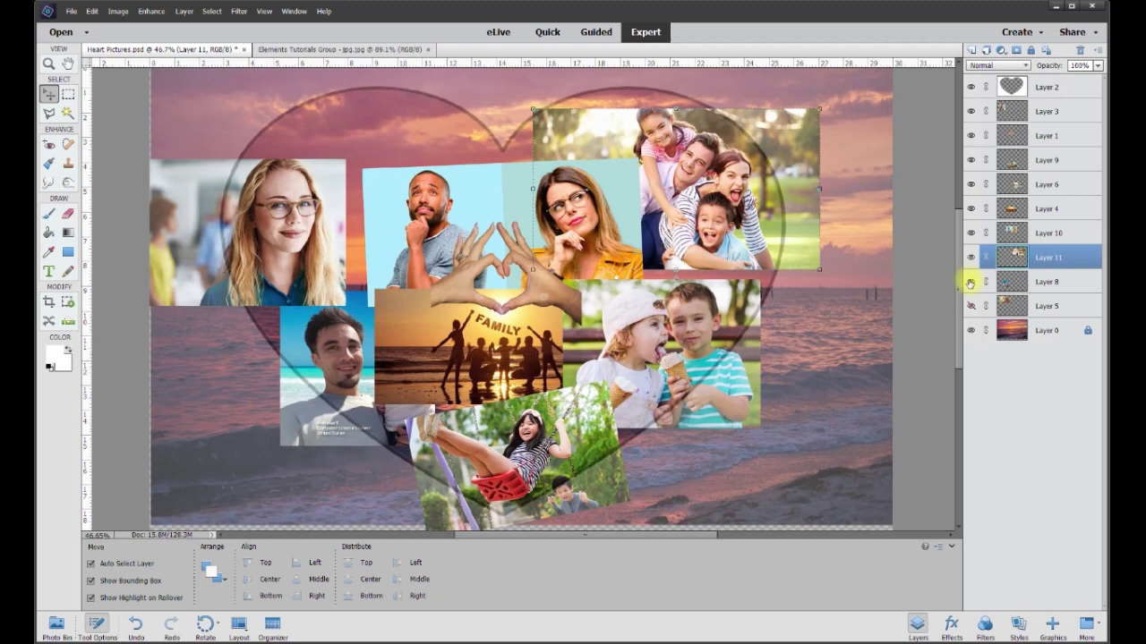
click(415, 352)
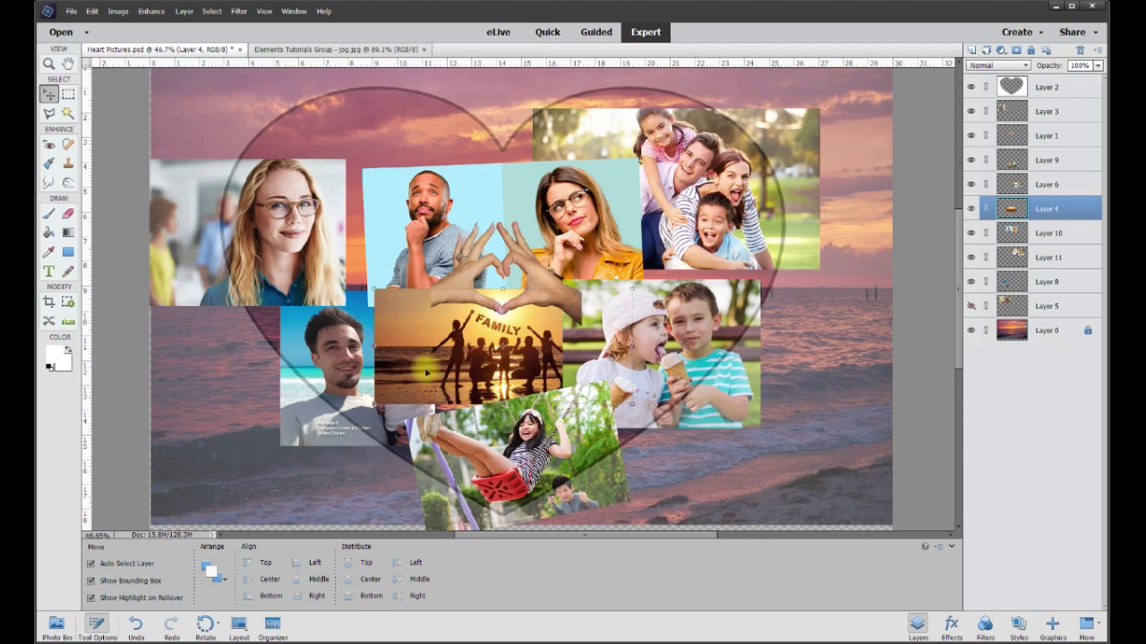
click(972, 306)
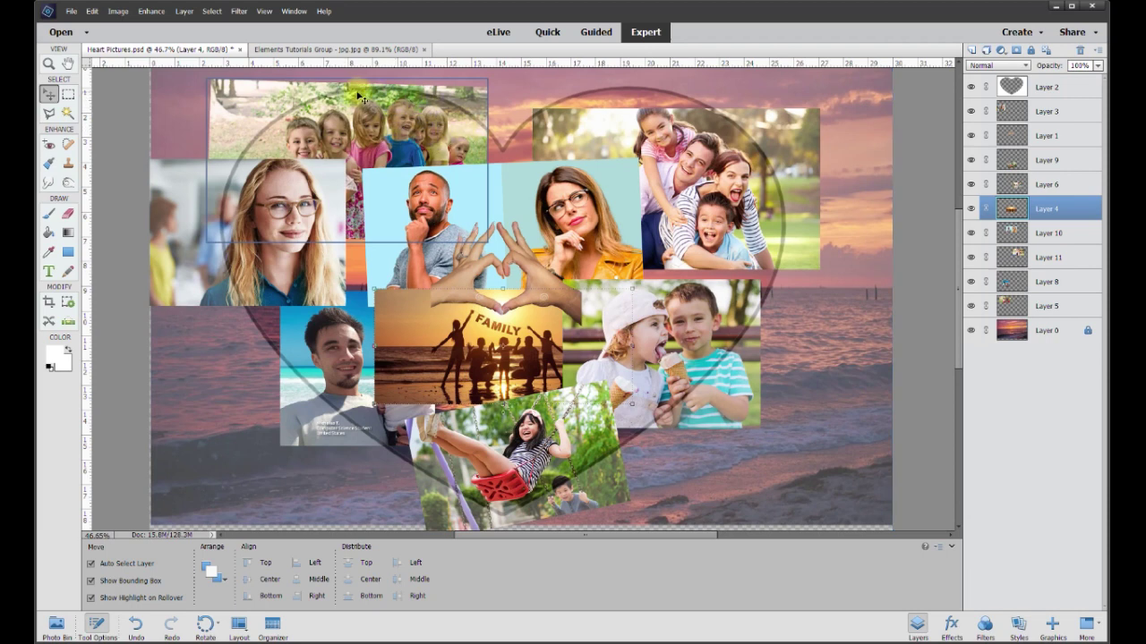
drag(367, 132, 362, 131)
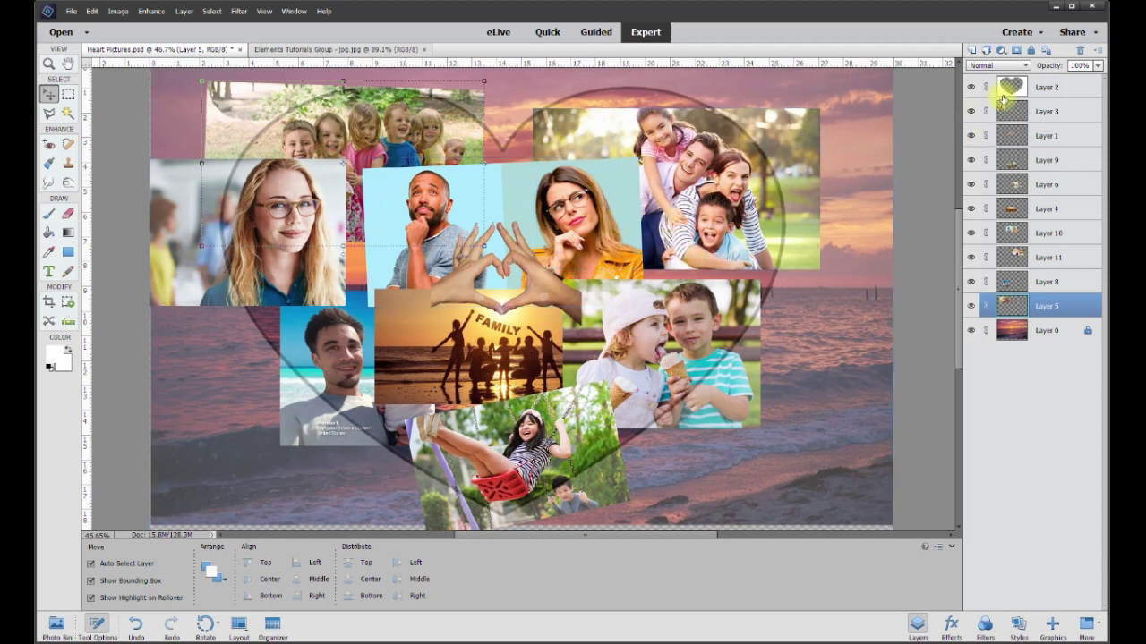
Step: Raise the heart frame, Layer 2, to 100% opacity and lock the layer
click(1045, 88)
click(1096, 69)
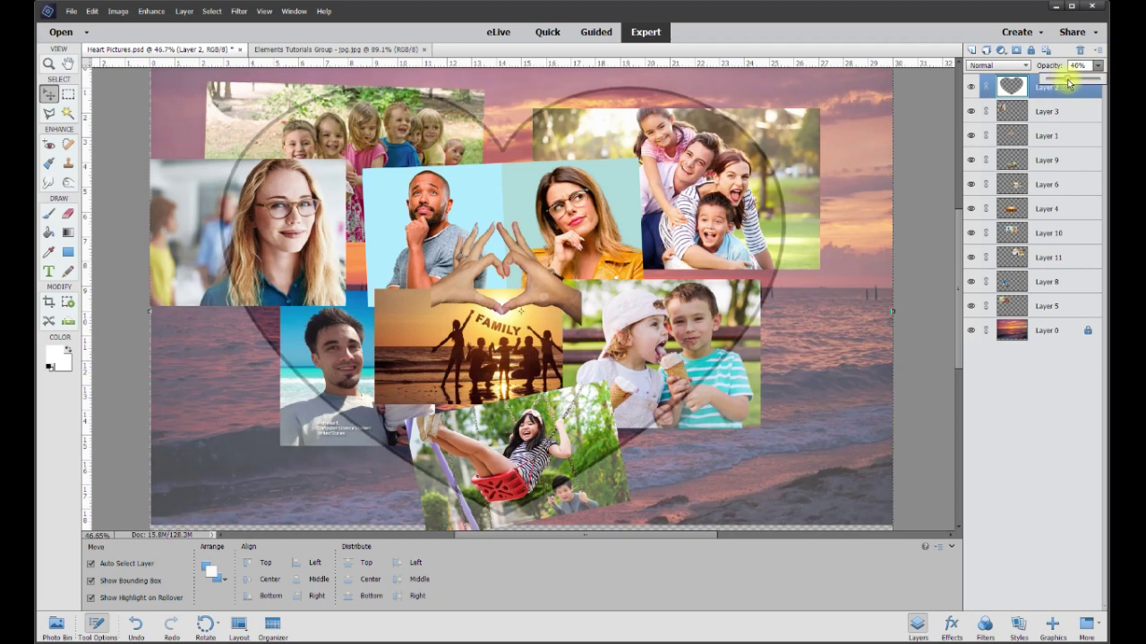
drag(1068, 83, 1107, 79)
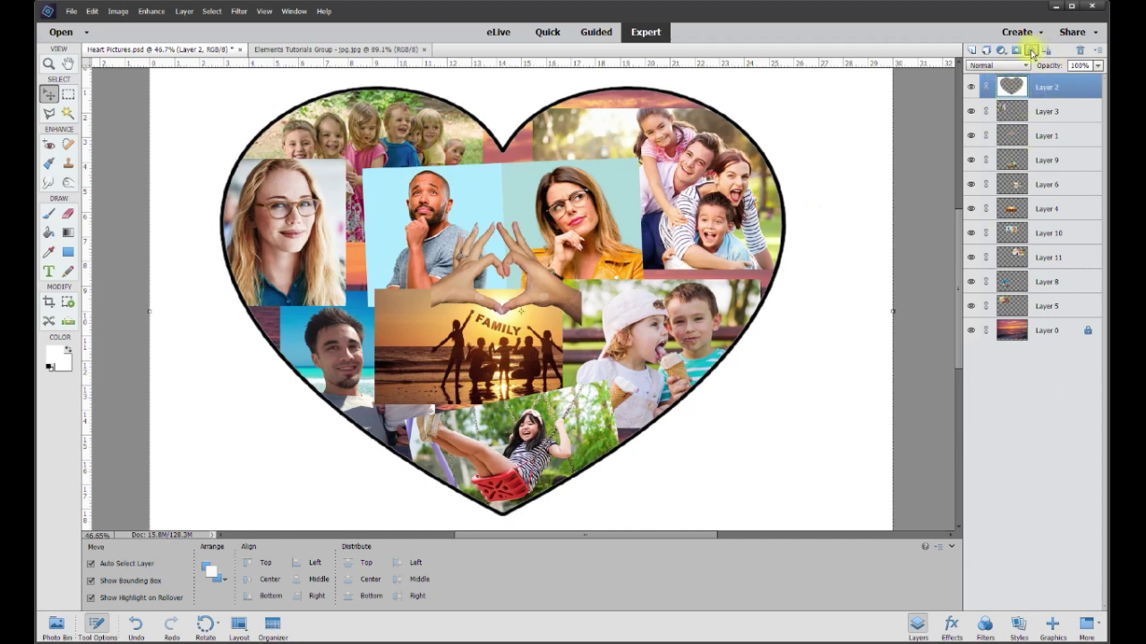
click(1031, 52)
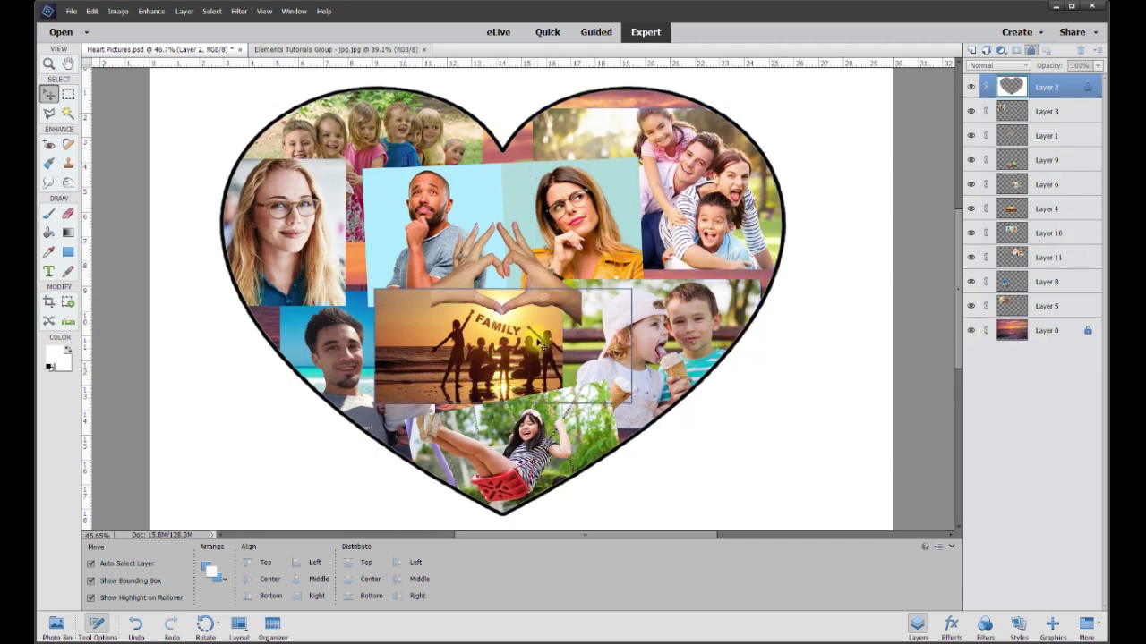
Step: Select the centre two-portrait layer and pick the Eraser with the 13 px soft brush
scroll(463, 182, up, 2)
click(417, 195)
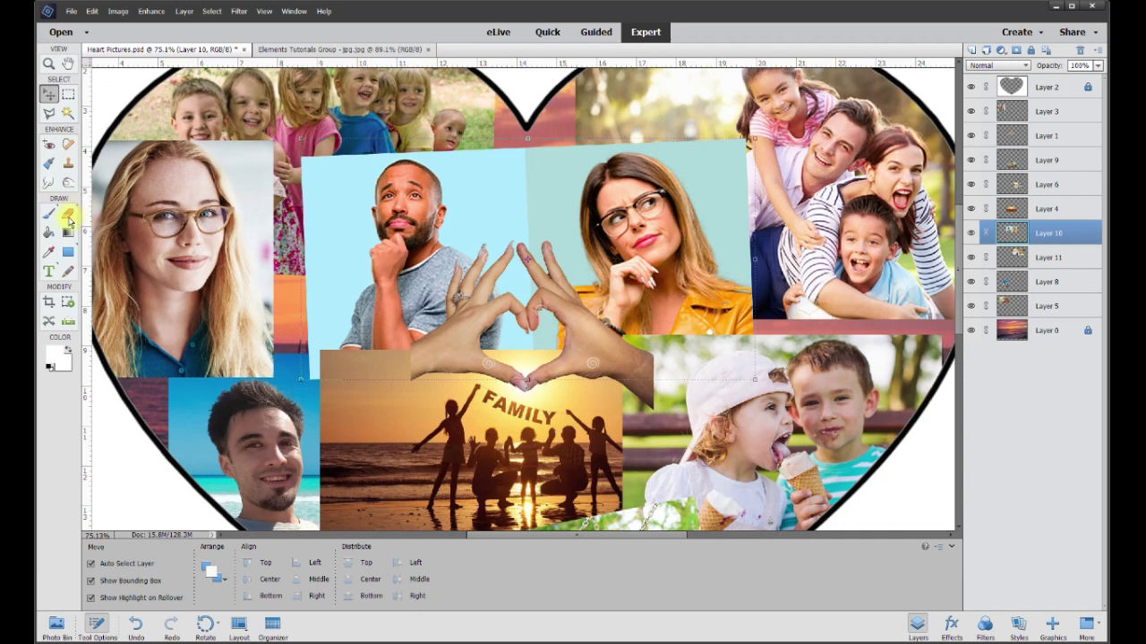
click(69, 215)
click(244, 564)
scroll(268, 475, down, 2)
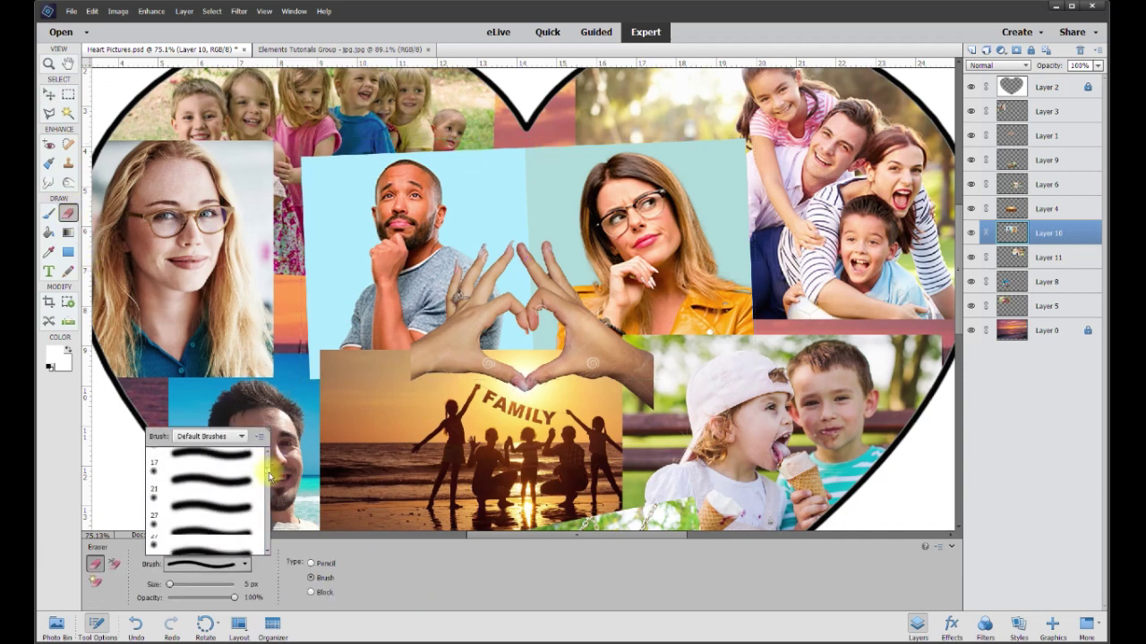
scroll(269, 475, up, 2)
click(221, 481)
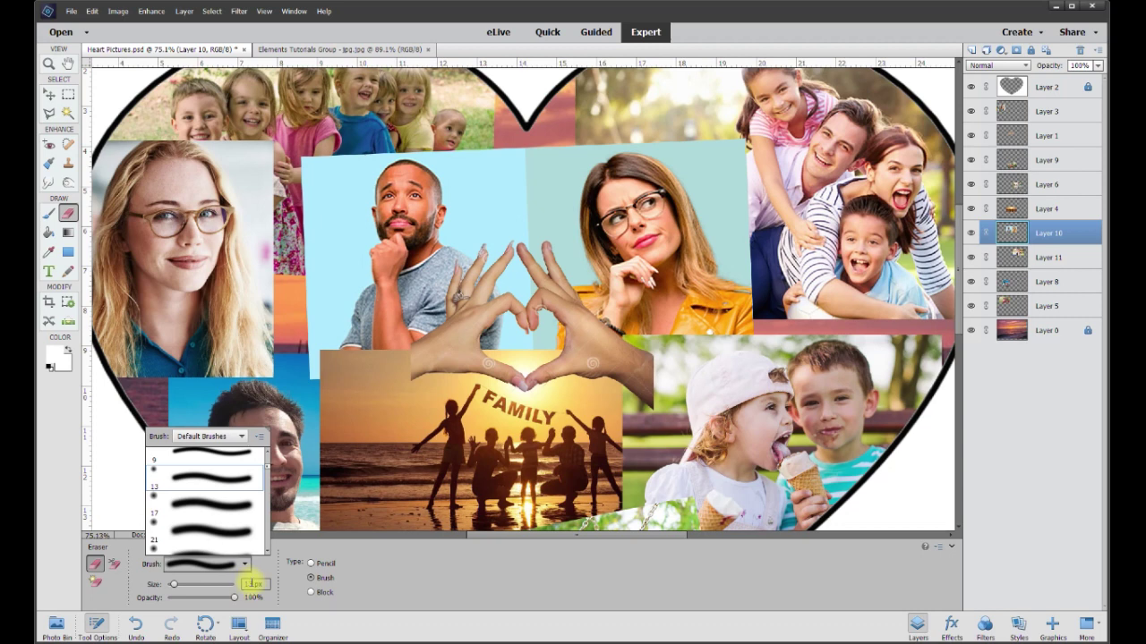
Step: Set the eraser size to 25 px and erase the photo's upper-left edge into a curve
click(253, 584)
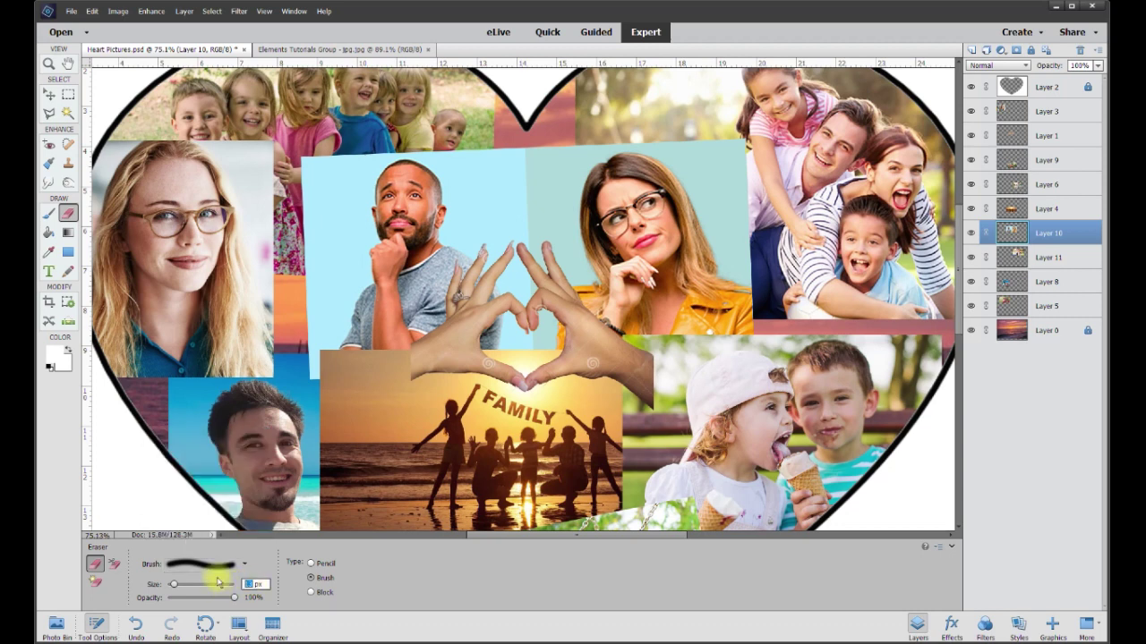
text(25)
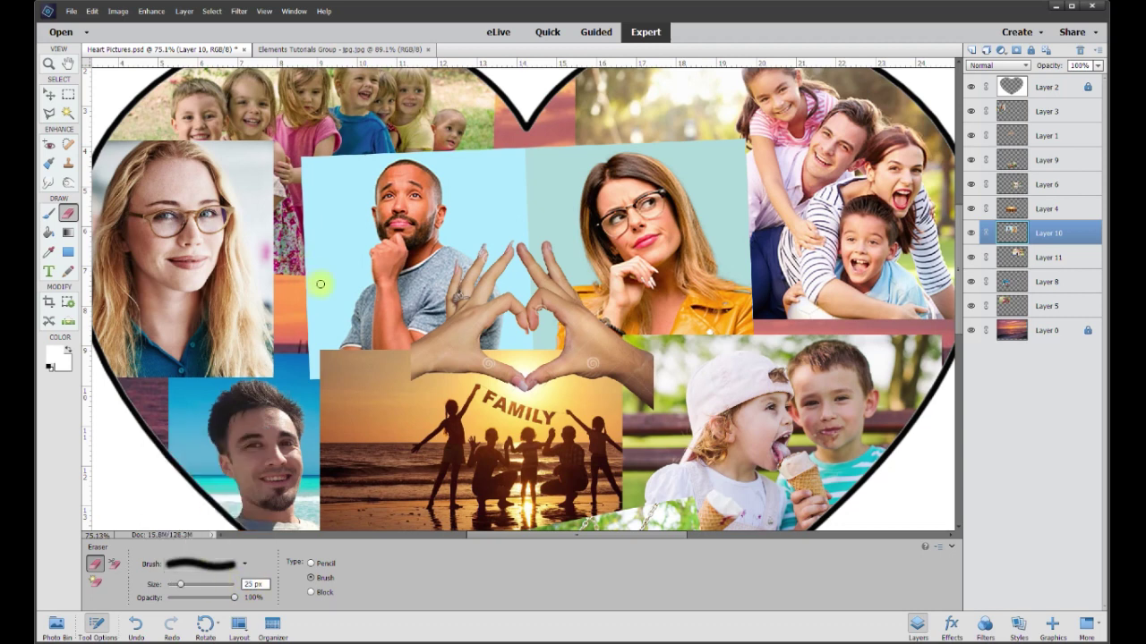
drag(299, 346, 304, 355)
mouse_move(417, 150)
mouse_down()
mouse_move(405, 144)
mouse_move(412, 132)
mouse_move(392, 143)
mouse_up()
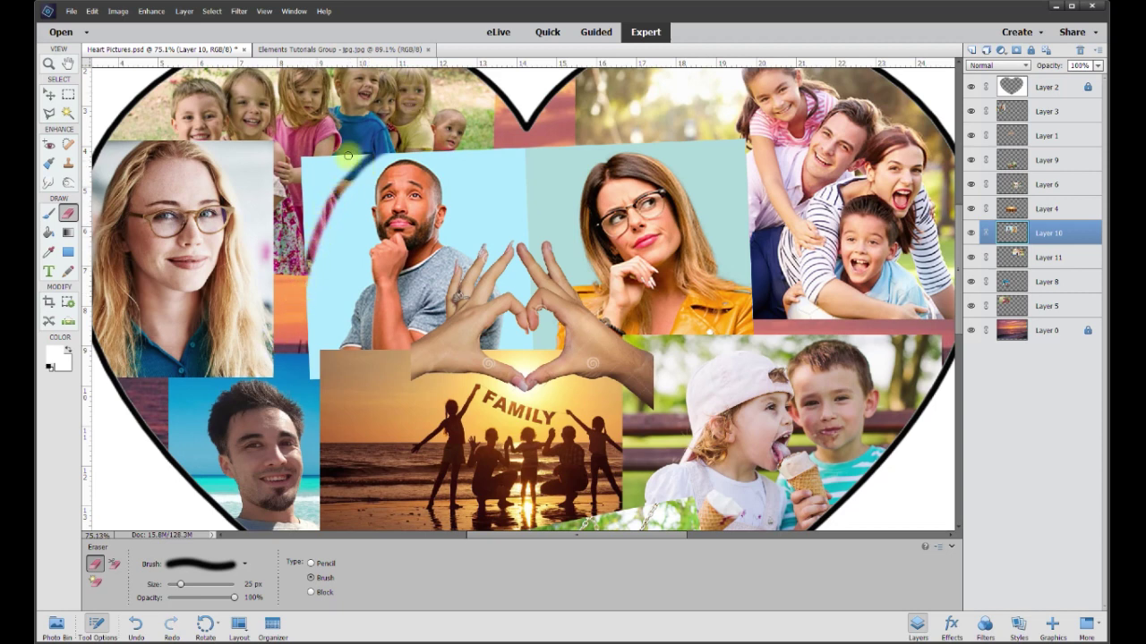
Step: Delete the leftover upper-left corner strip with the Polygonal Lasso and deselect
click(52, 113)
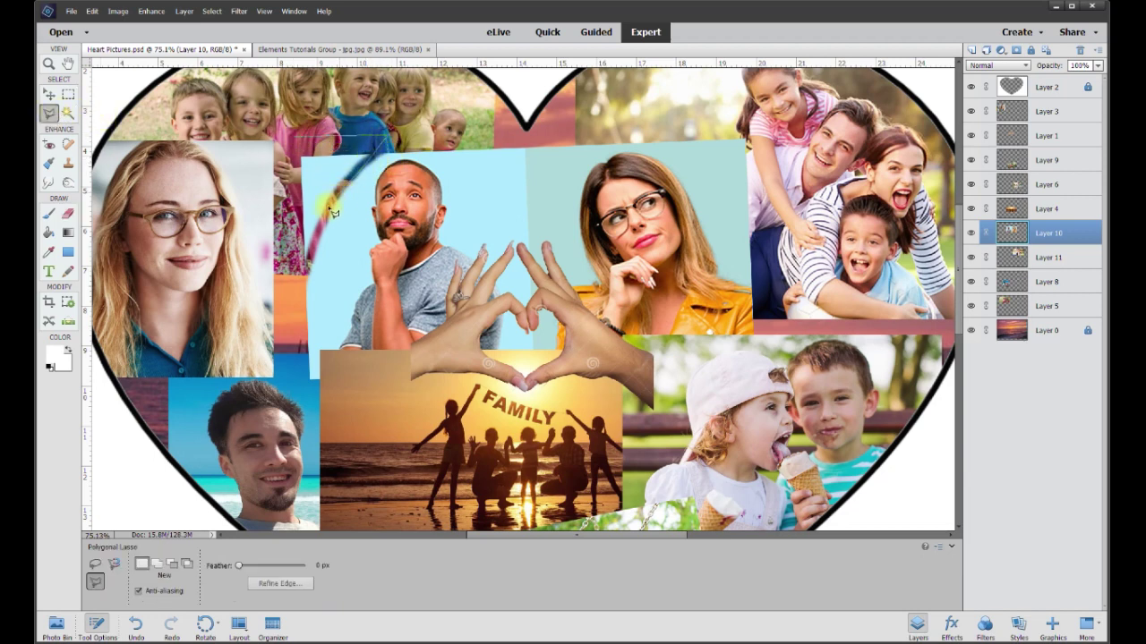
click(296, 274)
key(Delete)
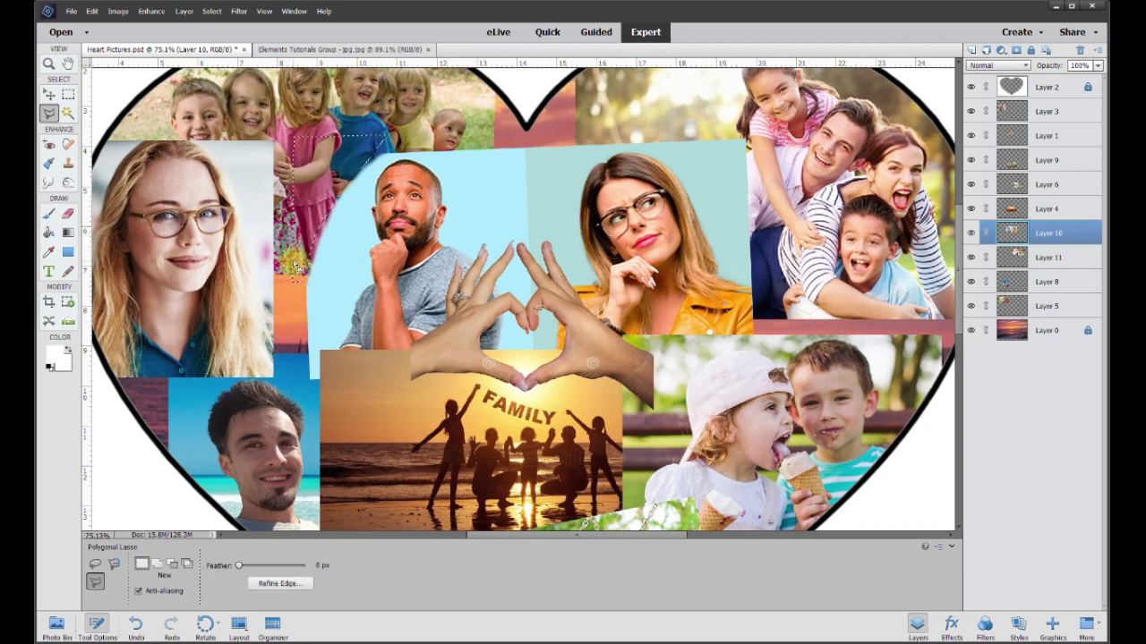
key(ctrl+d)
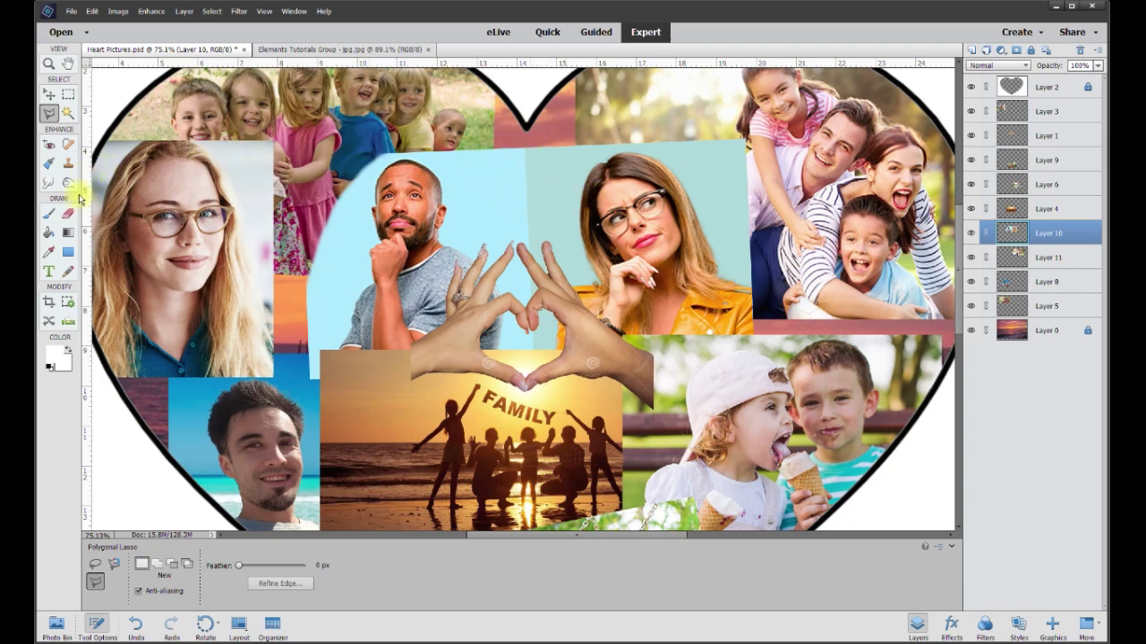
Step: Cut a V-shaped notch from the top middle of the two-portrait photo and deselect
click(65, 216)
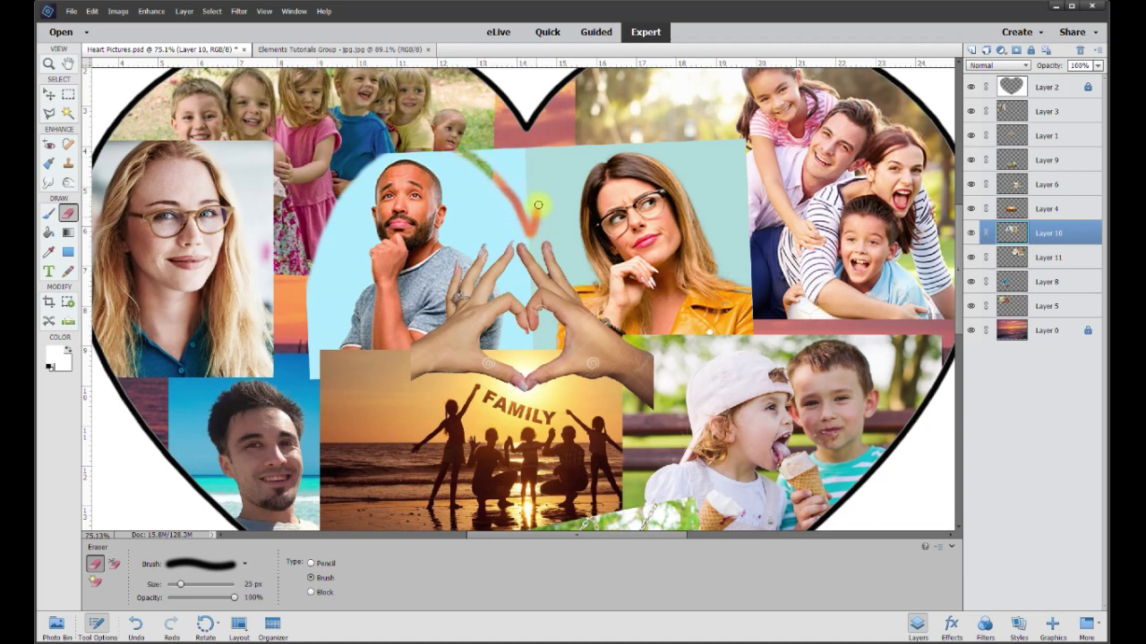
click(49, 113)
scroll(448, 127, up, 1)
click(471, 136)
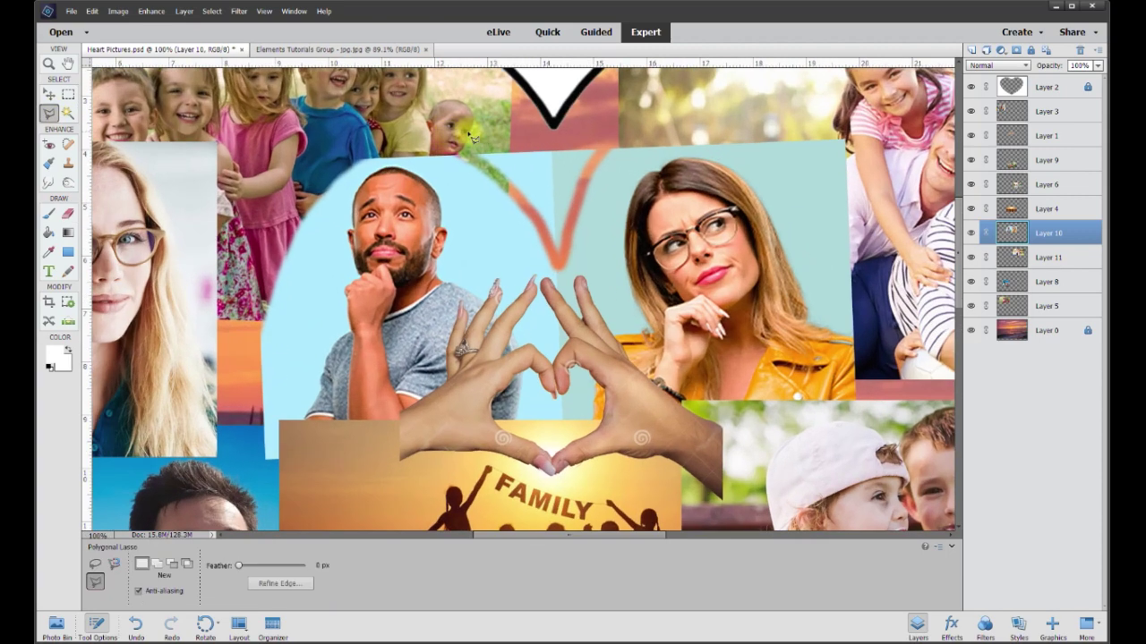
click(615, 137)
click(587, 179)
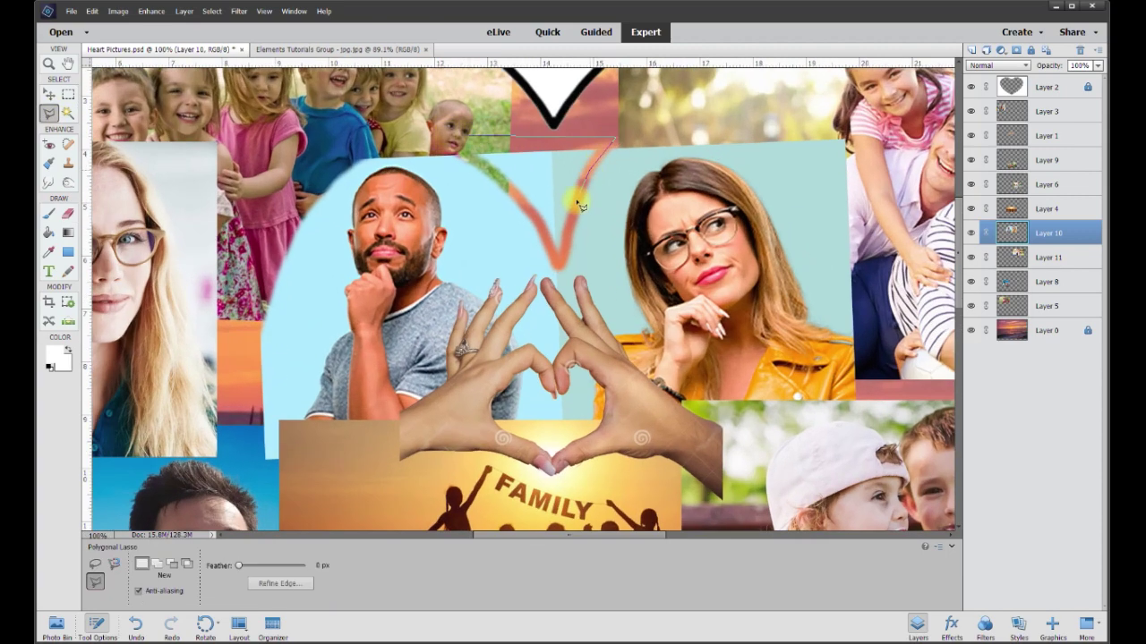
click(557, 263)
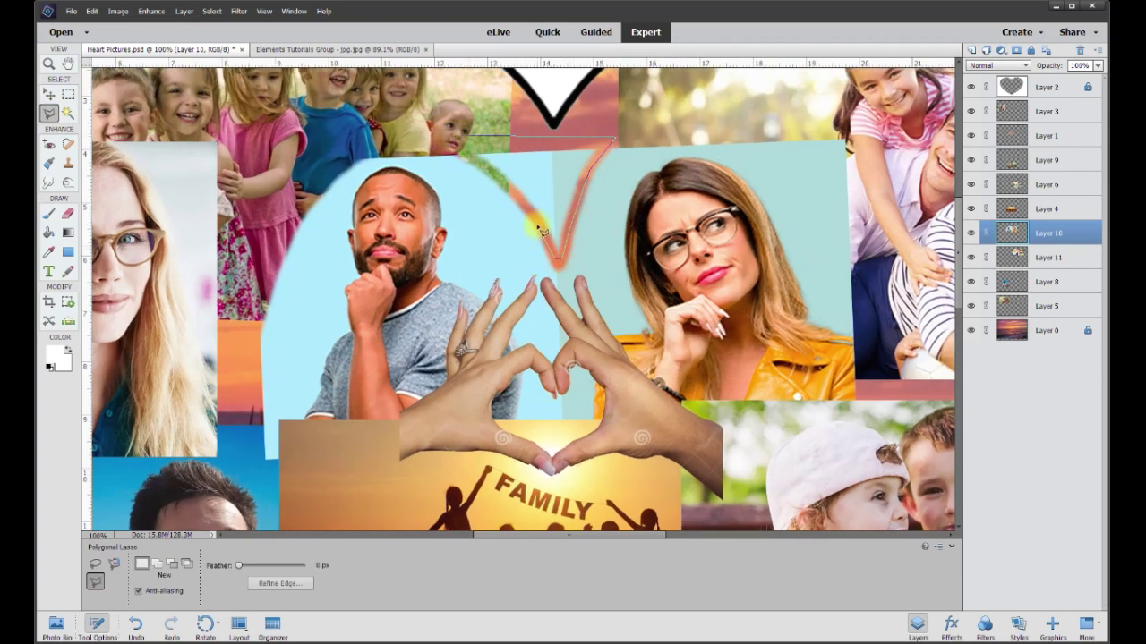
double_click(467, 152)
key(Delete)
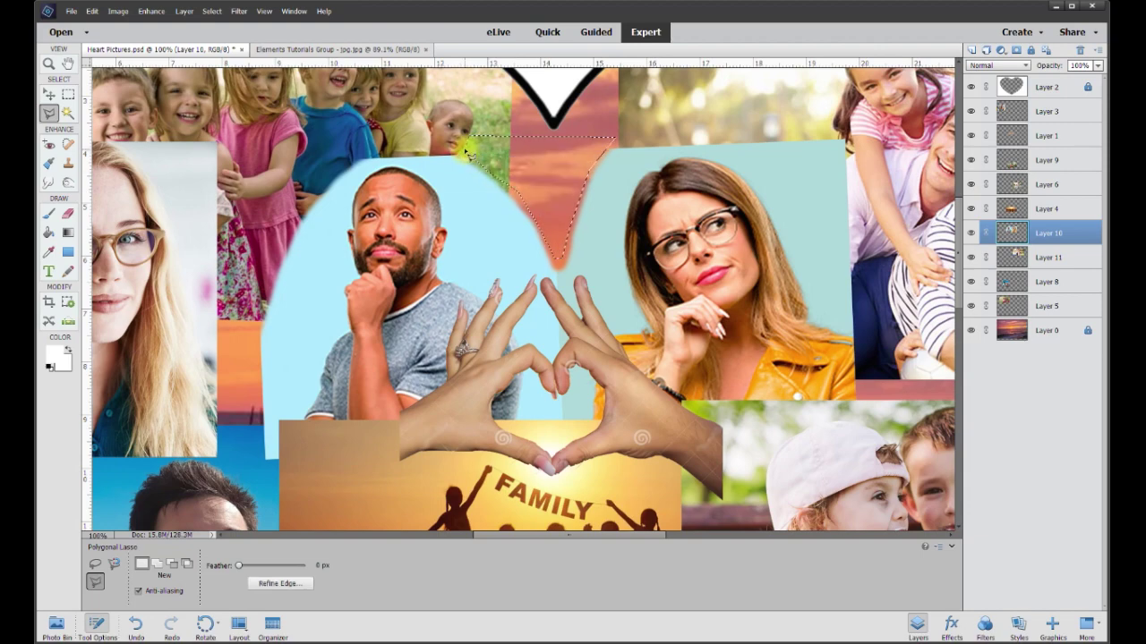
key(ctrl+d)
scroll(657, 222, down, 3)
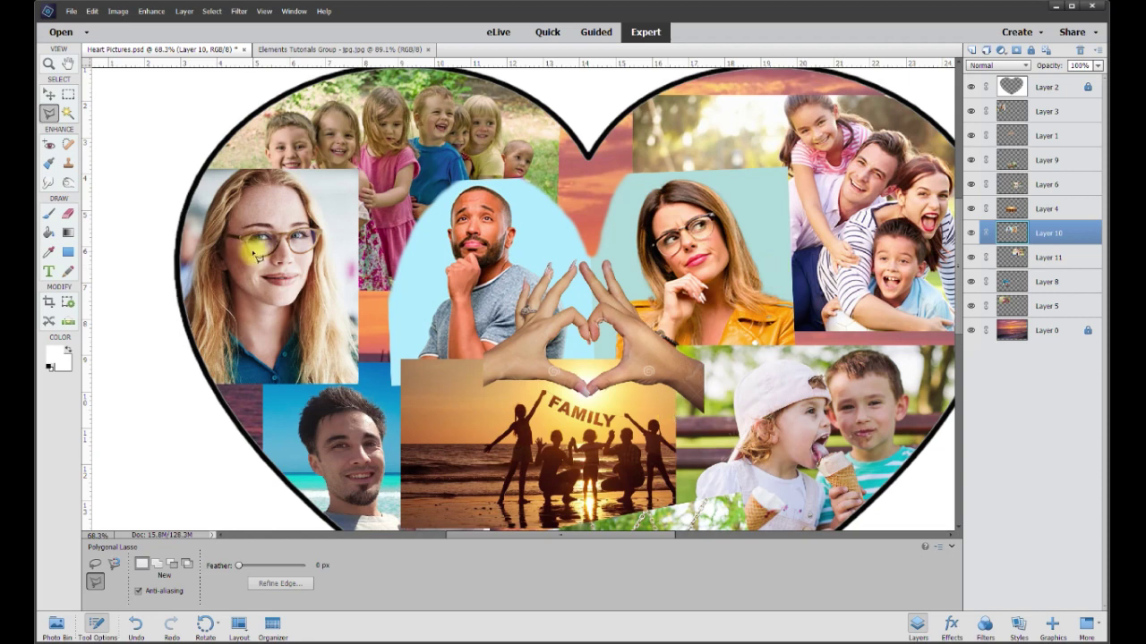
Step: Erase the woman portrait's right edge with a 50 px eraser on Layer 3
click(50, 94)
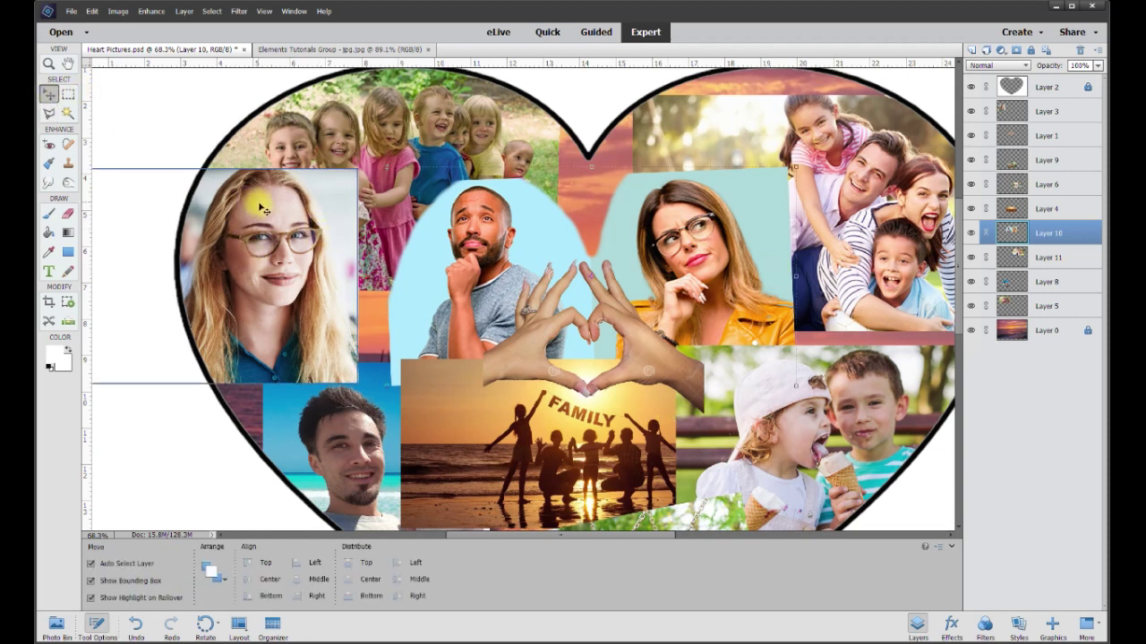
click(197, 188)
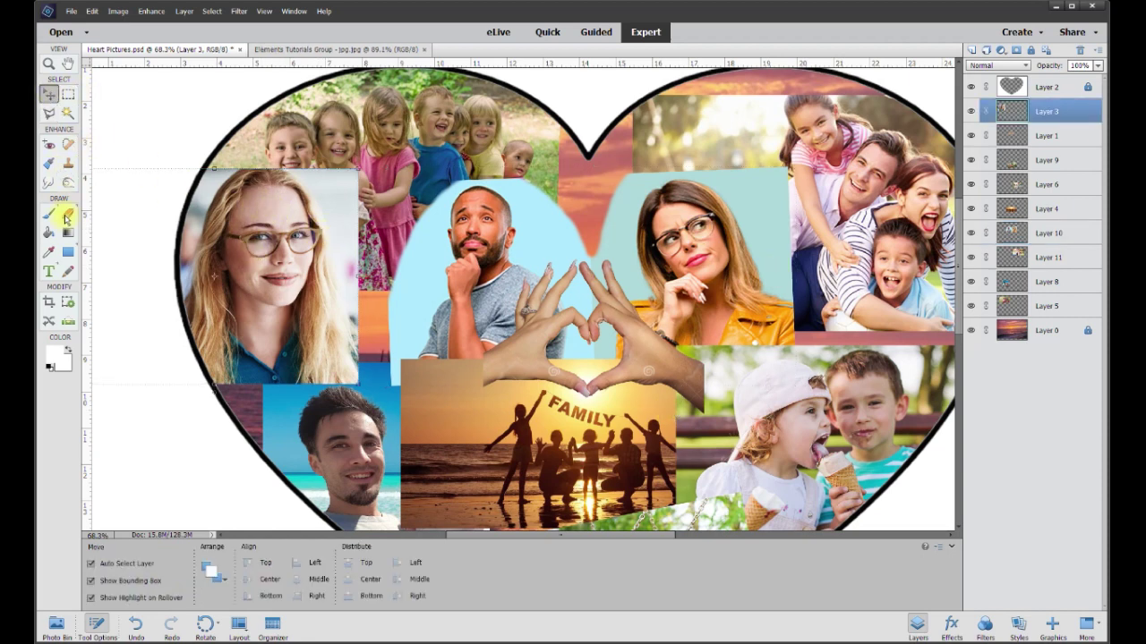
click(67, 214)
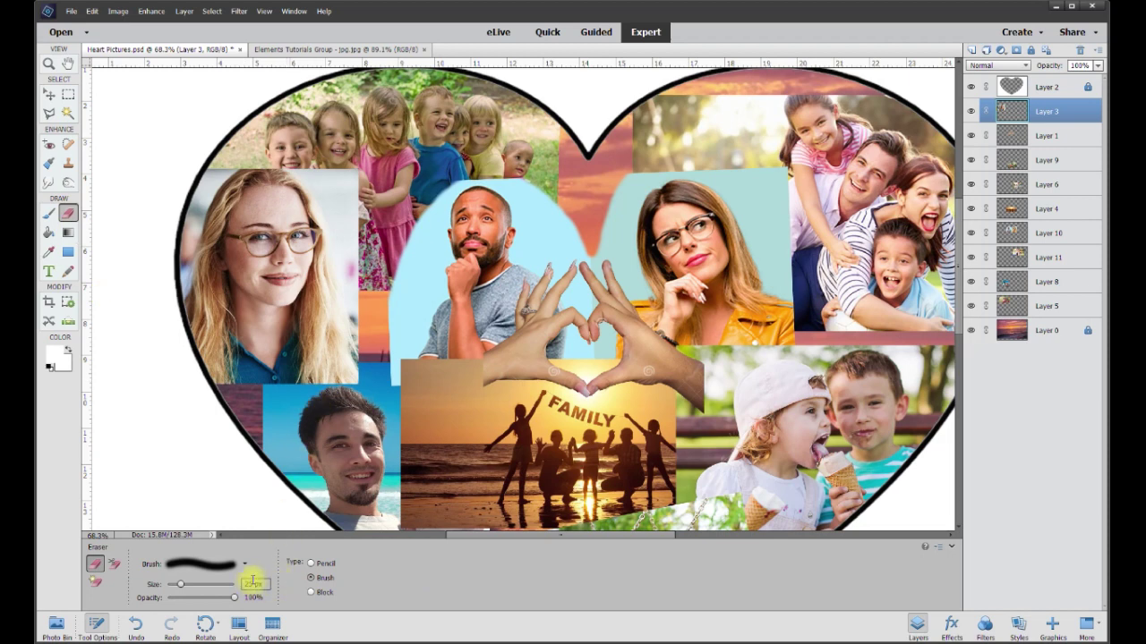
text(50)
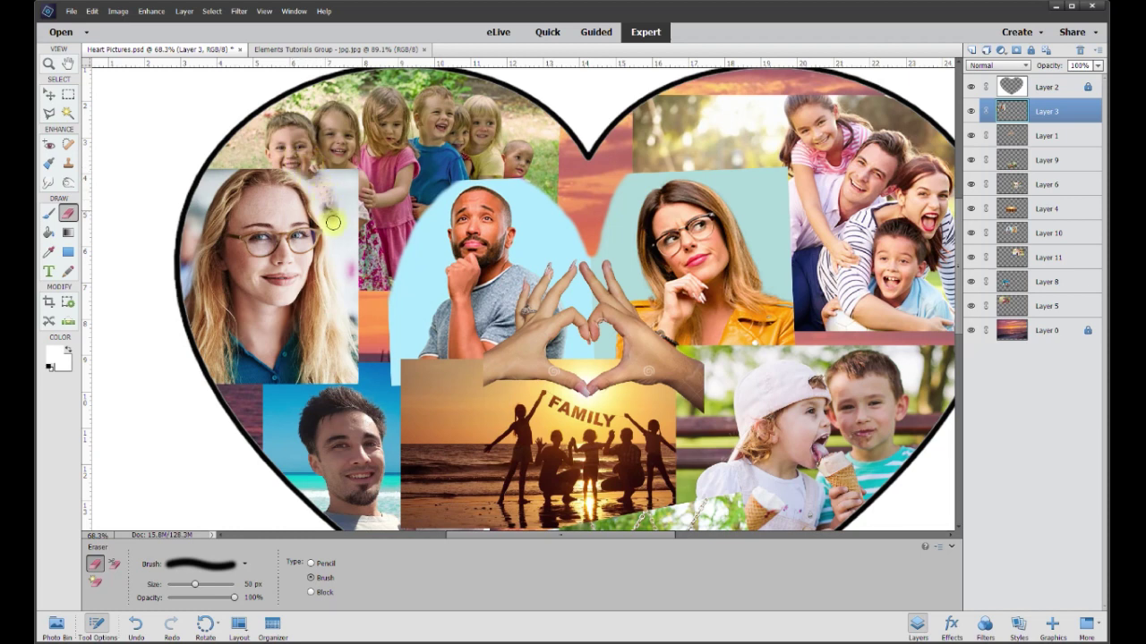
drag(341, 282, 371, 361)
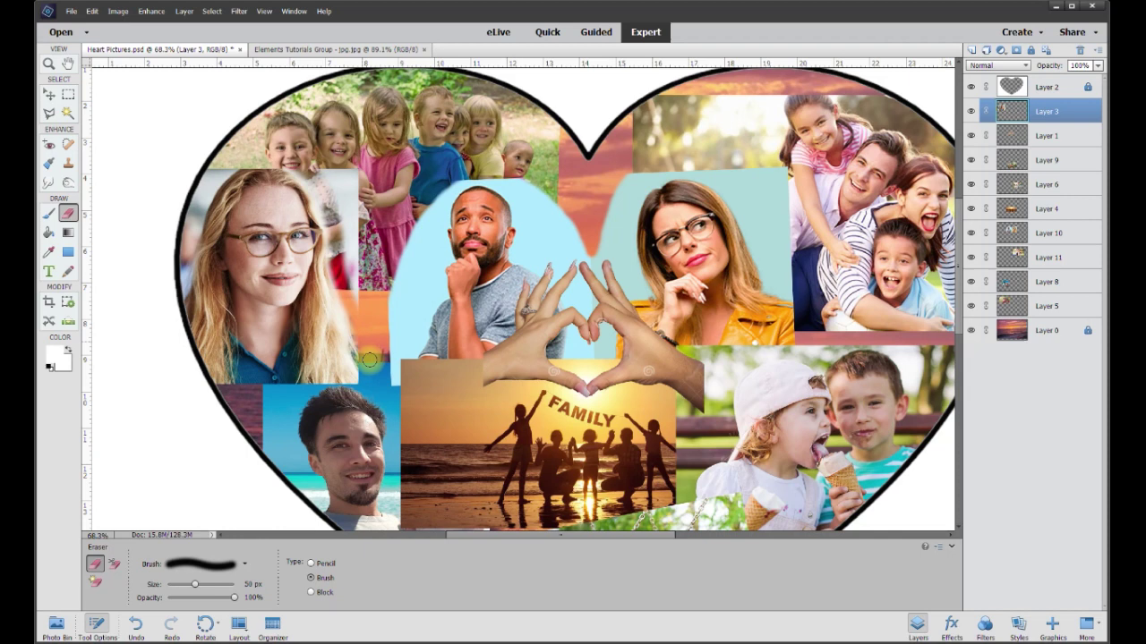
Step: Outline the stray patch beside the girls' photo with the Polygonal Lasso, then deselect
click(52, 116)
click(335, 222)
click(345, 288)
click(358, 318)
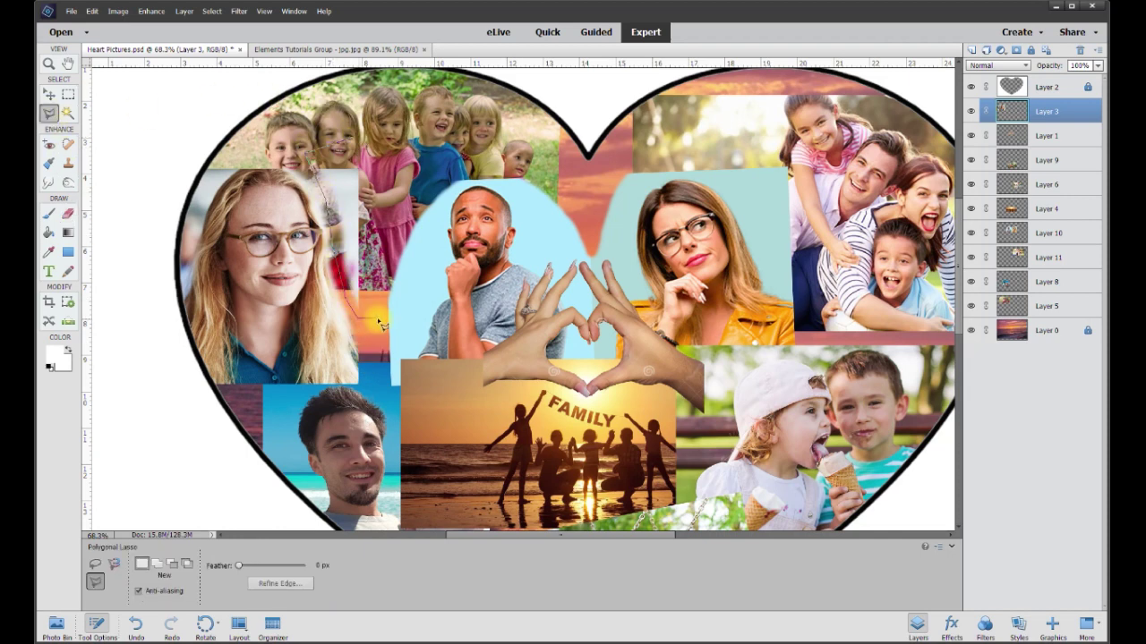
click(379, 318)
click(376, 289)
click(345, 141)
click(309, 158)
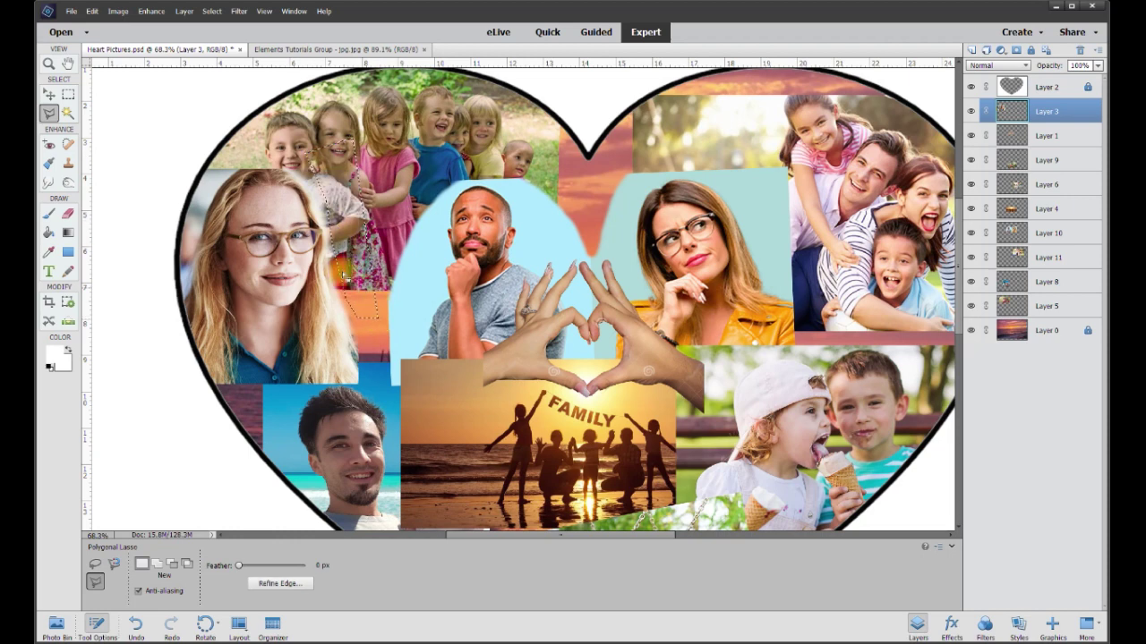
key(ctrl+d)
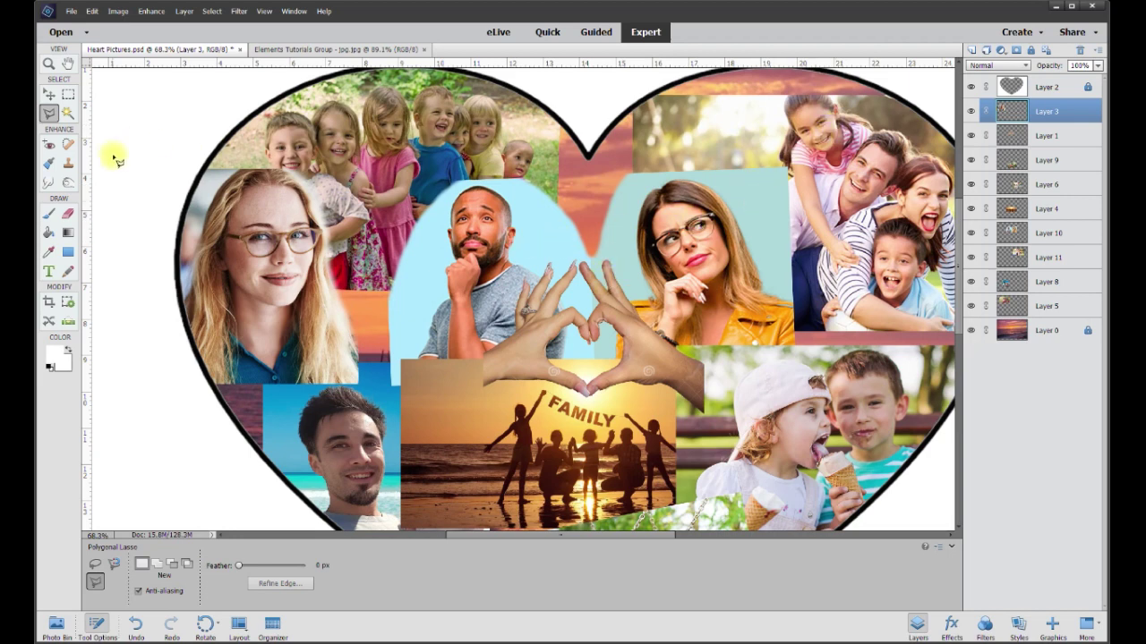
click(68, 213)
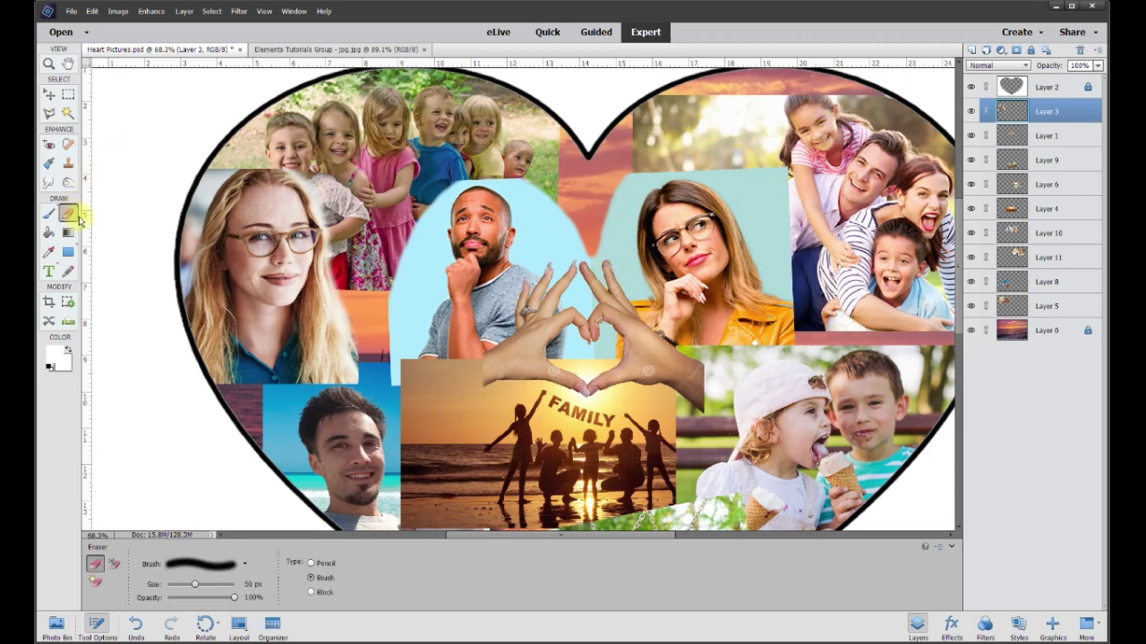
Step: Erase the blue strip between the two portraits on Layer 10
ctrl+click(488, 174)
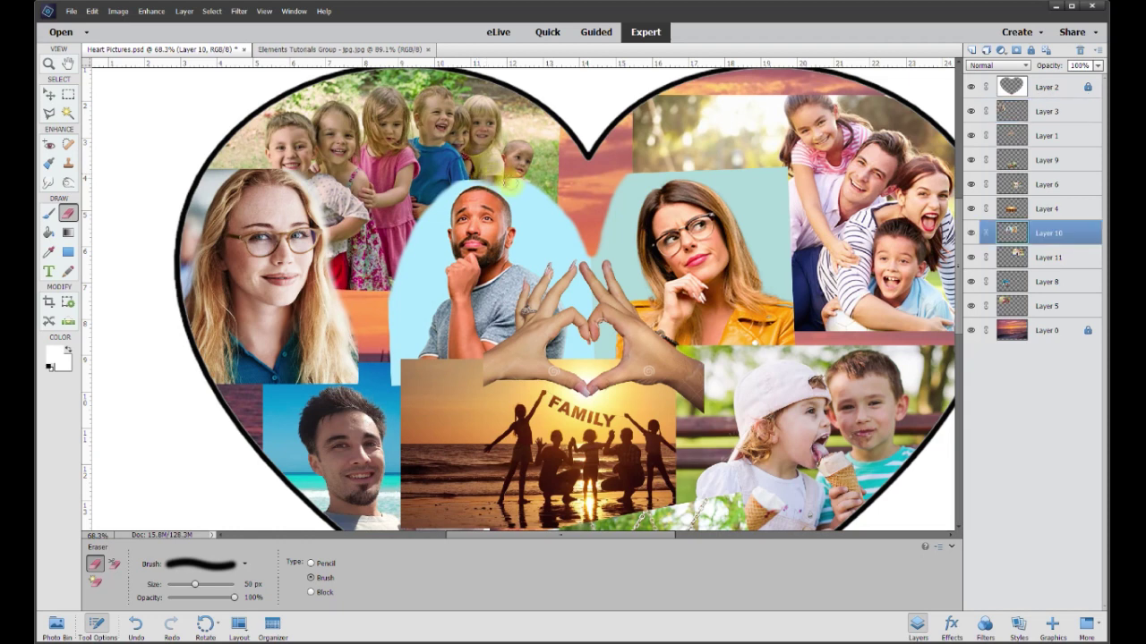
drag(567, 250, 581, 267)
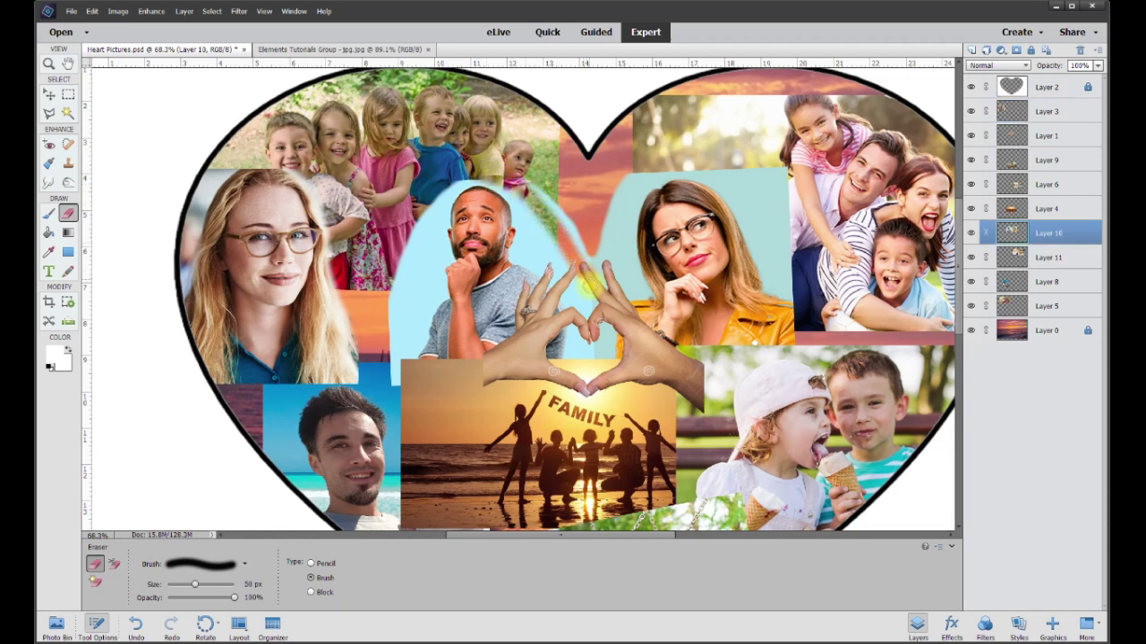
mouse_move(594, 246)
mouse_down()
mouse_move(640, 172)
mouse_move(626, 154)
mouse_up()
Step: Start a Polygonal Lasso outline around the heart's notch, then cancel it
key(l)
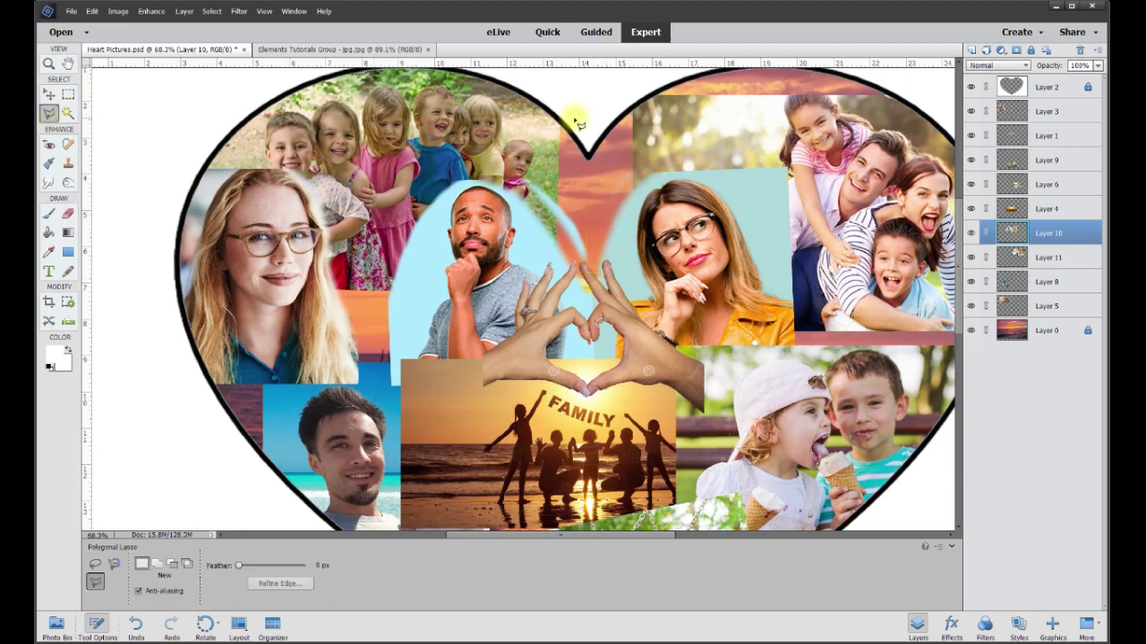
click(591, 154)
click(499, 167)
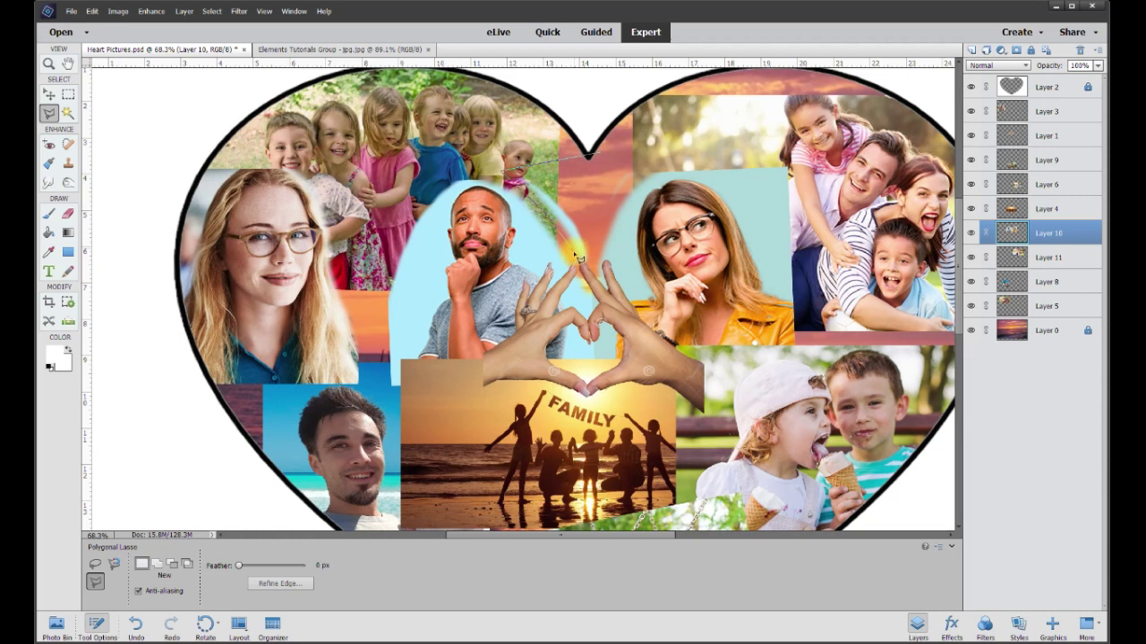
click(597, 257)
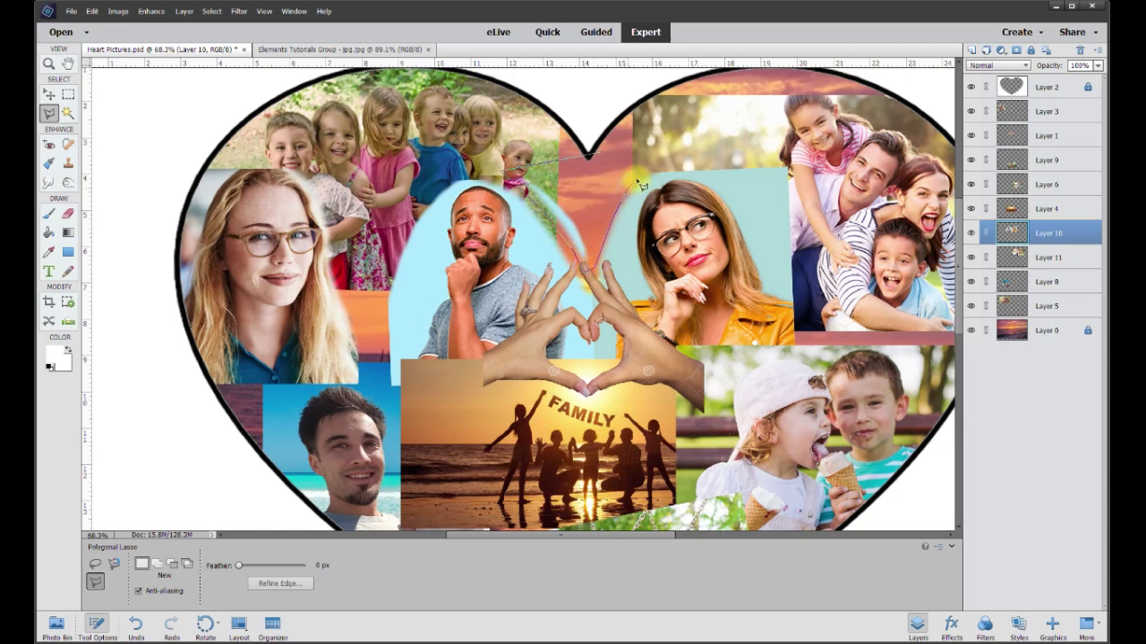
key(Escape)
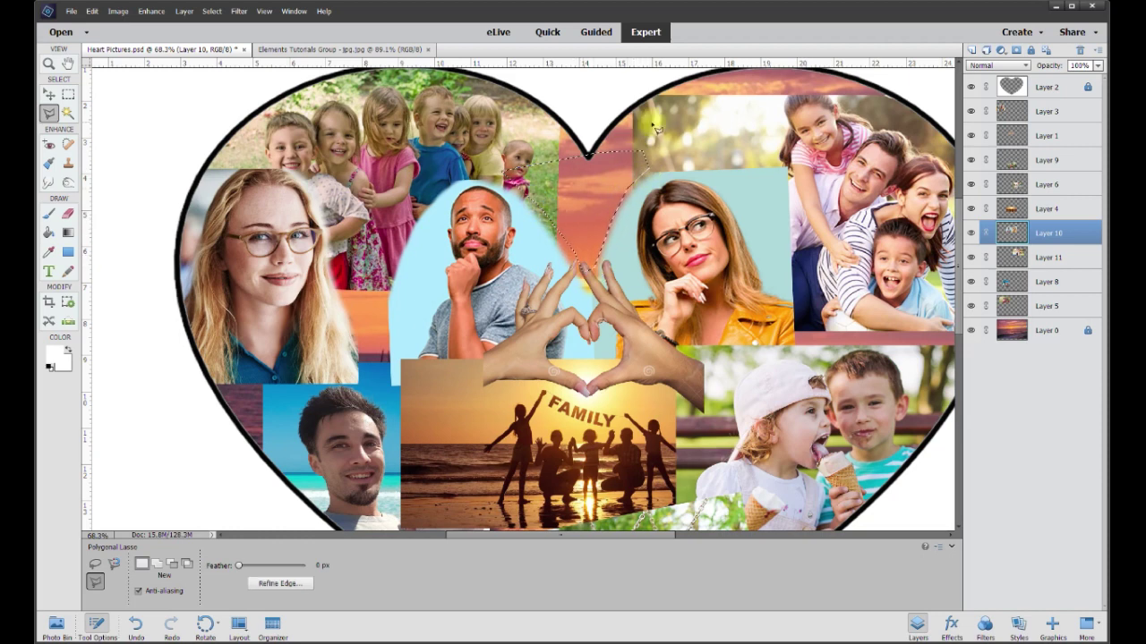
click(48, 94)
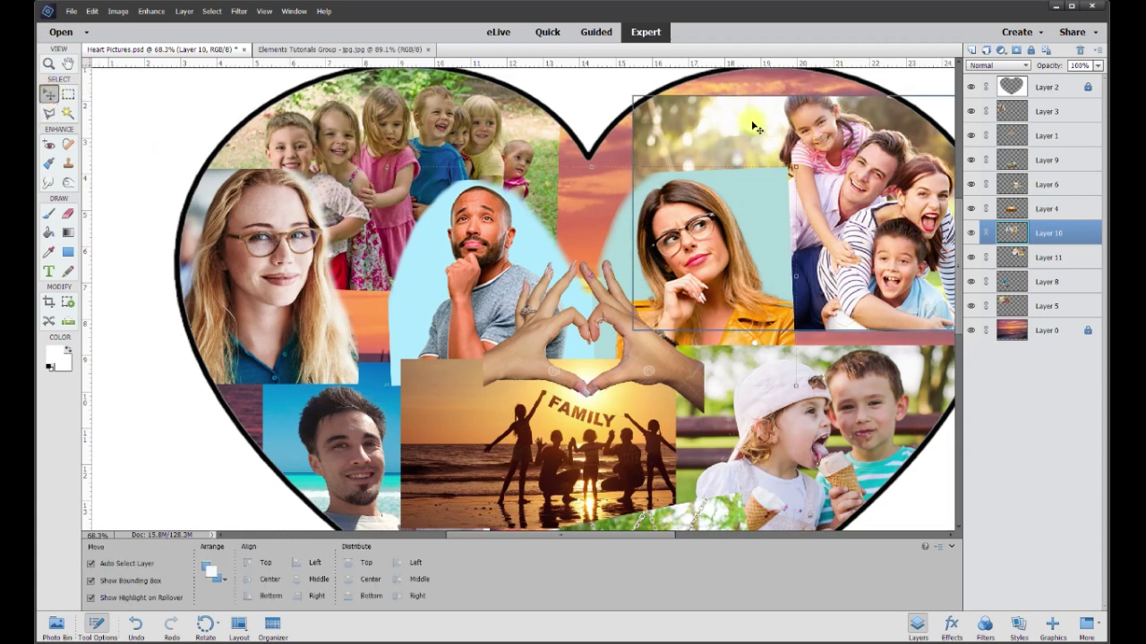
Step: Erase the forest at the heart's top on Layer 11 with a 250 px eraser, then select the woman's photo
click(68, 214)
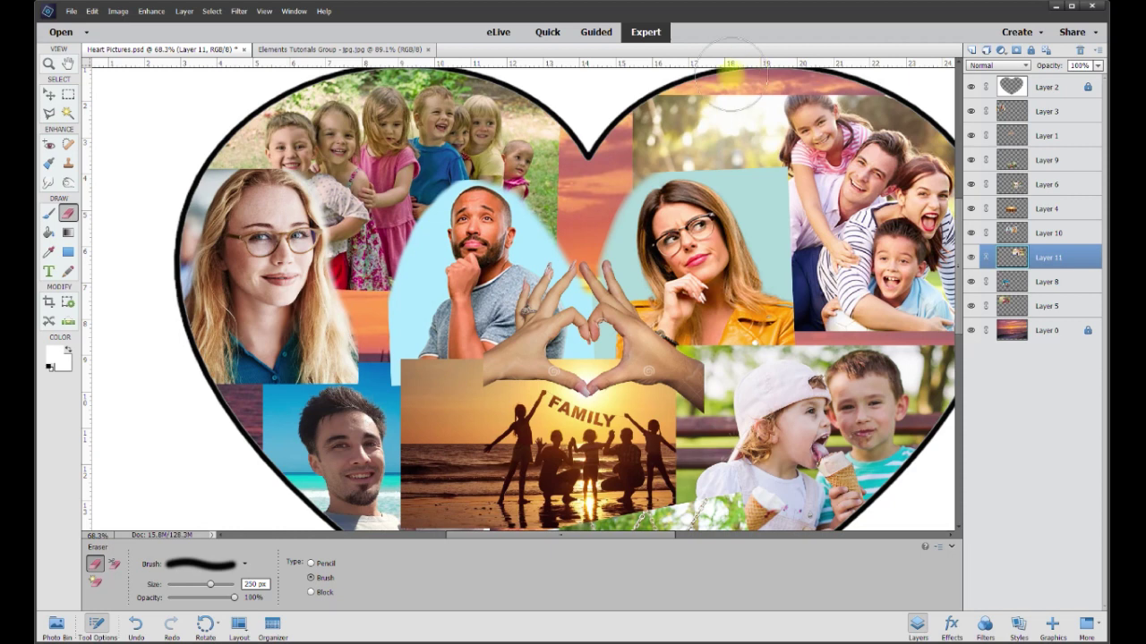
mouse_move(716, 90)
mouse_down()
mouse_move(660, 121)
mouse_move(624, 176)
mouse_move(633, 114)
mouse_move(710, 67)
mouse_move(784, 72)
mouse_move(724, 77)
mouse_up()
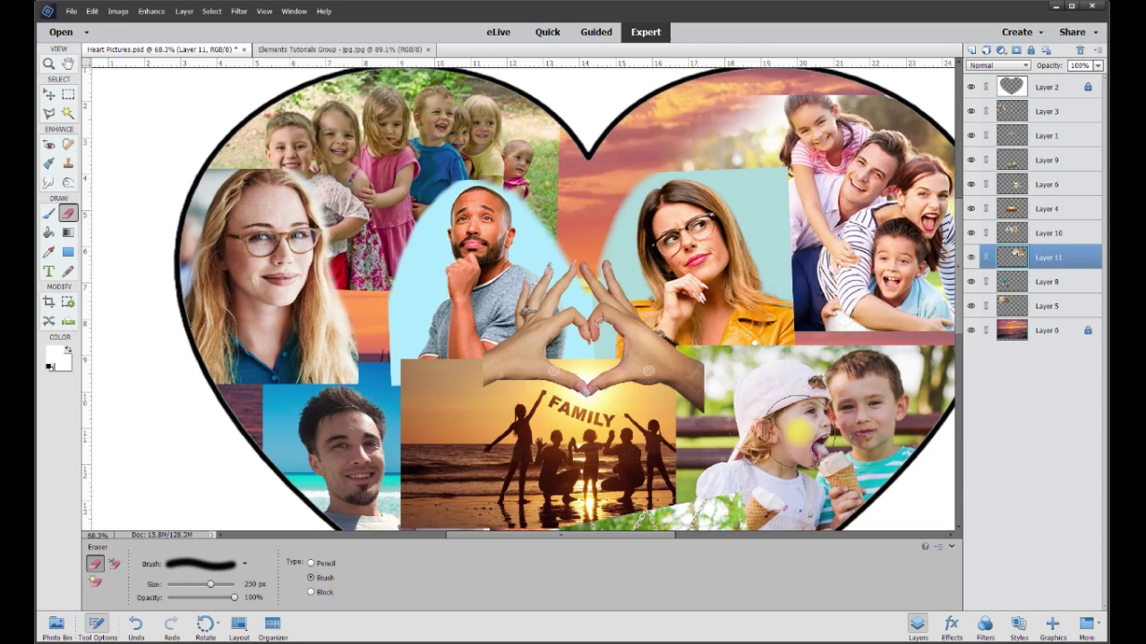
click(48, 93)
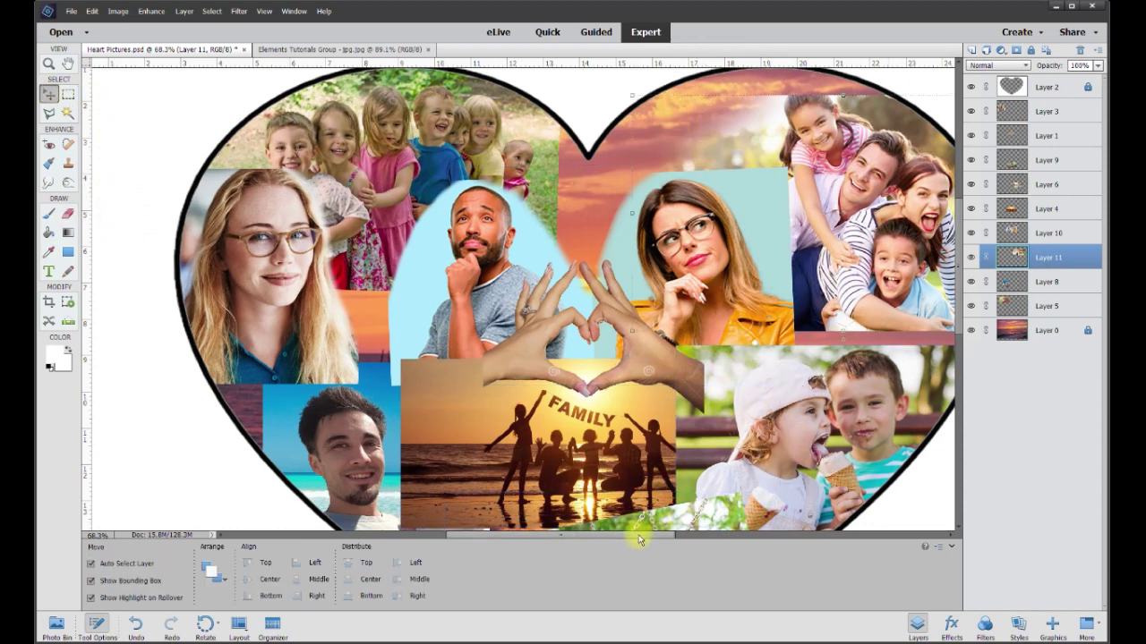
drag(640, 535, 666, 537)
click(658, 229)
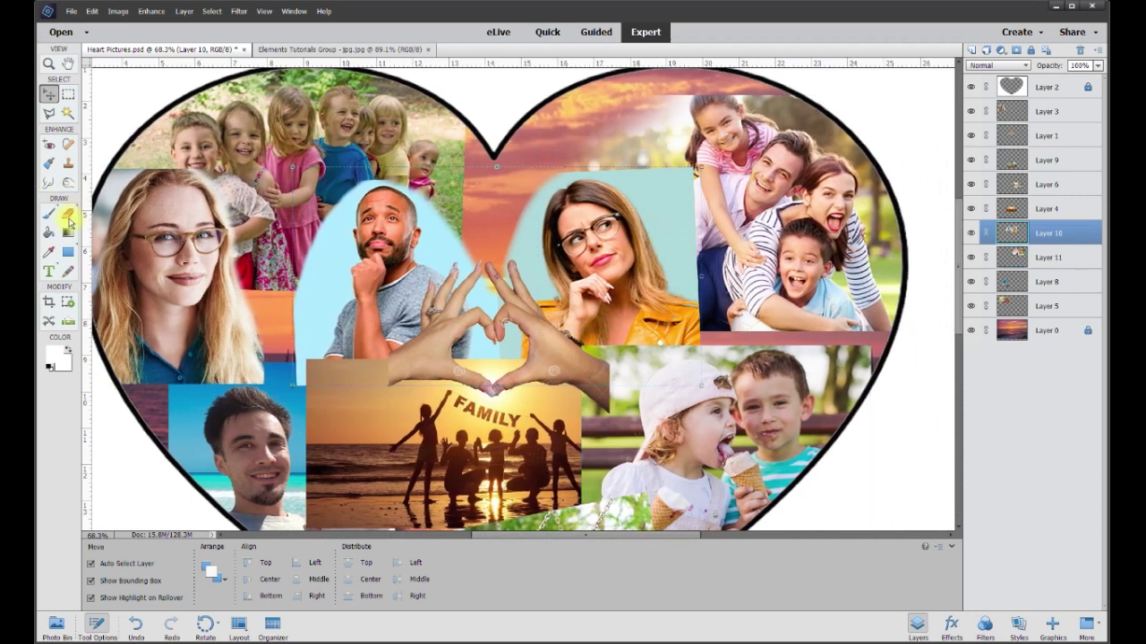
Step: Erase the blue backdrop along the woman-in-glasses photo's top-right edge (Layer 10) with a 150 px eraser
click(68, 214)
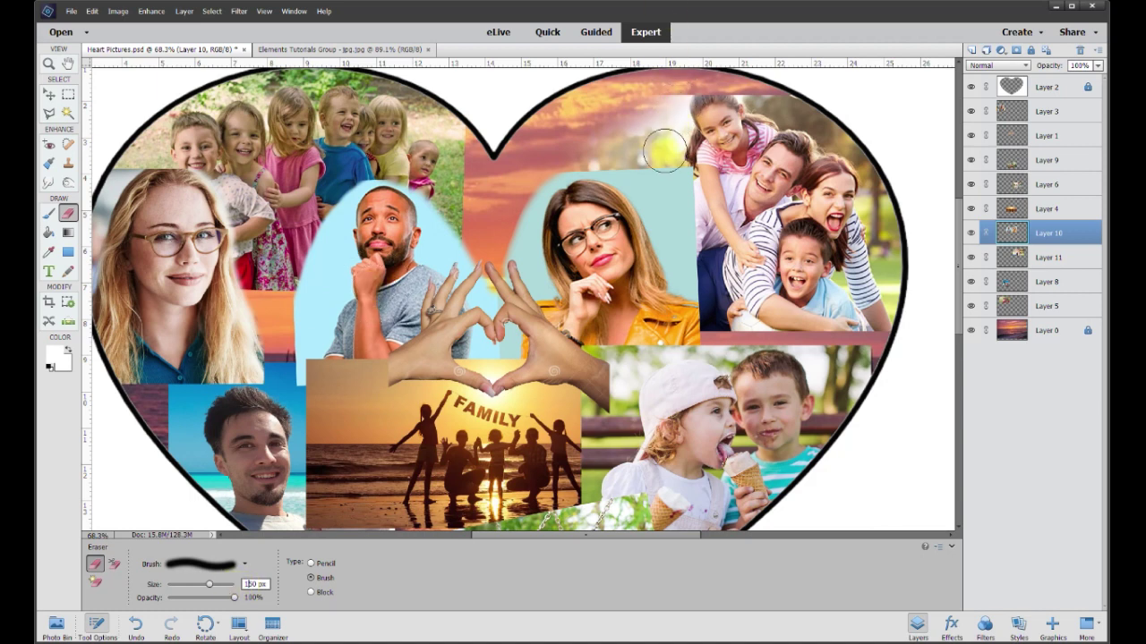
click(629, 156)
mouse_move(629, 157)
mouse_down()
mouse_move(693, 212)
mouse_move(693, 268)
mouse_move(716, 340)
mouse_up()
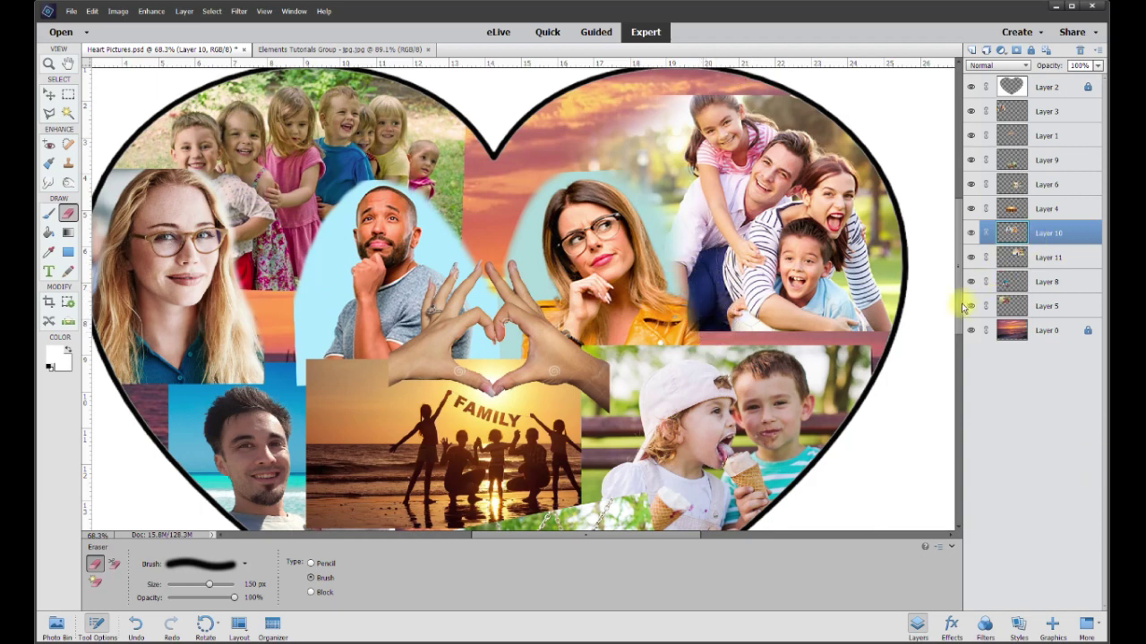
drag(963, 307, 964, 325)
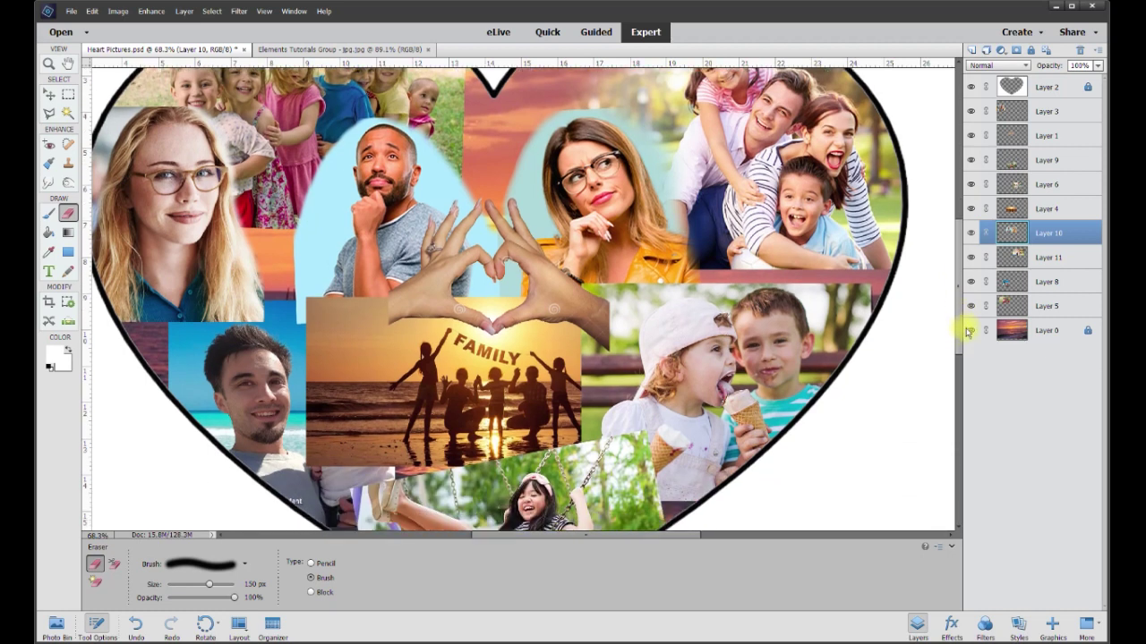
click(46, 95)
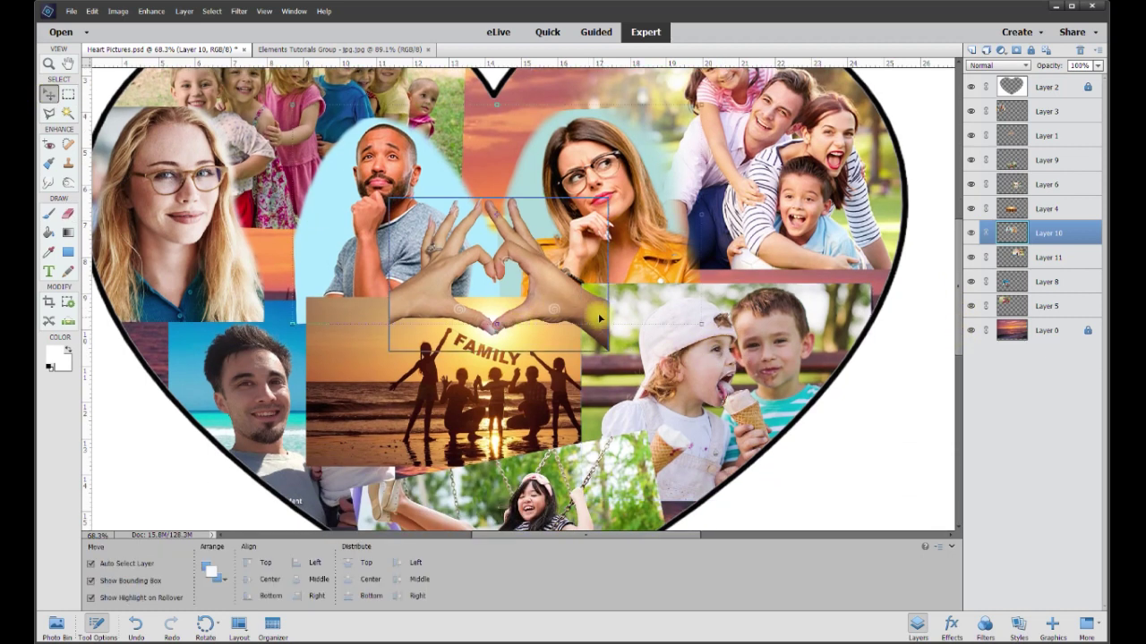
Step: Erase the lower right of the heart hands photo on Layer 1
click(577, 308)
click(67, 213)
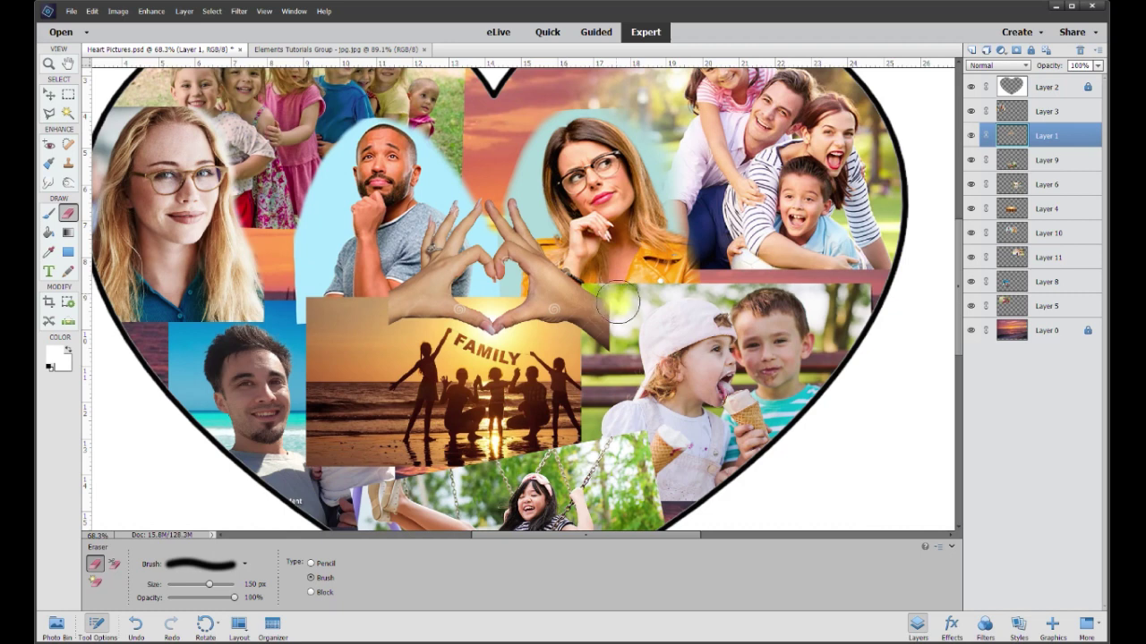
mouse_move(617, 305)
mouse_down()
mouse_move(621, 353)
mouse_move(556, 374)
mouse_move(400, 344)
mouse_move(376, 327)
mouse_up()
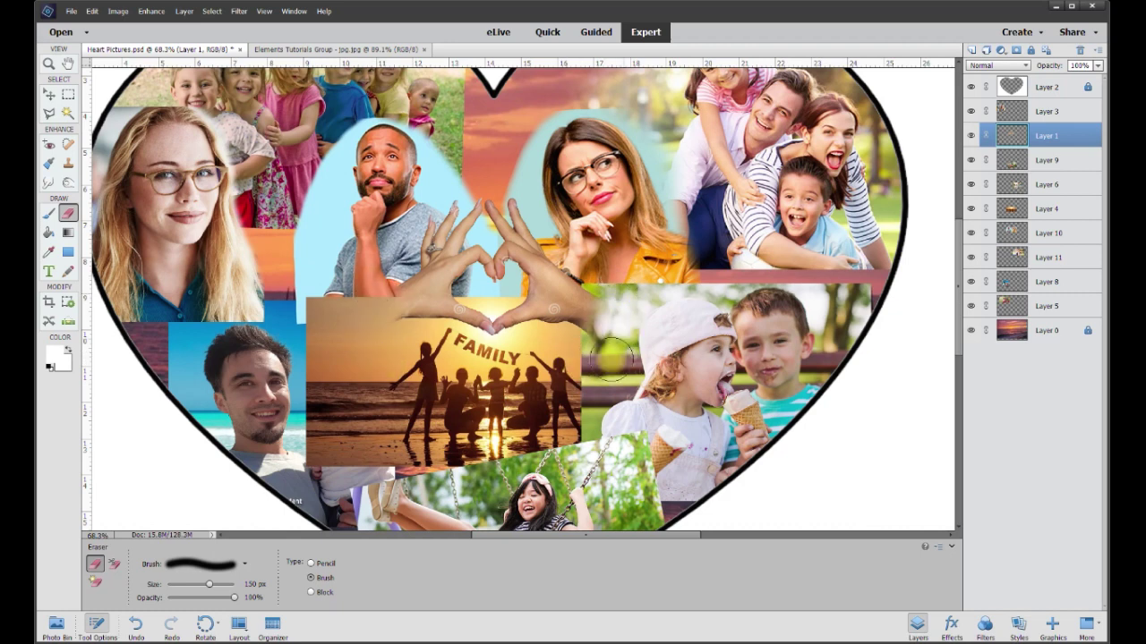
Step: Soften the ice-cream children photo's top-left edge and top-right corner on Layer 6
click(49, 93)
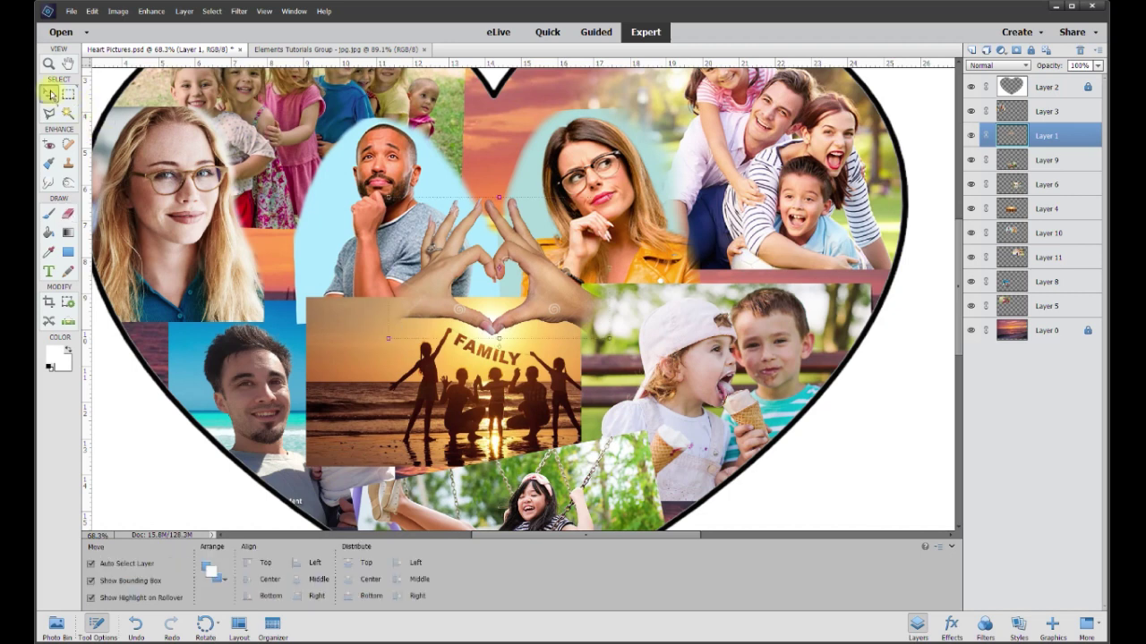
click(756, 276)
click(67, 213)
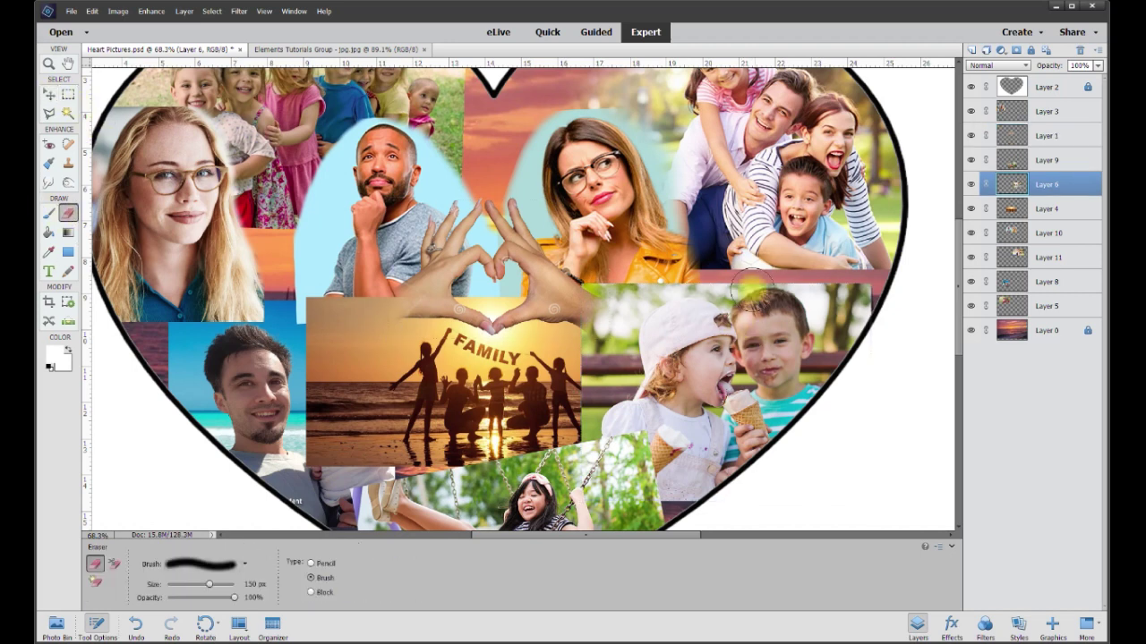
mouse_move(649, 273)
mouse_down()
mouse_move(585, 301)
mouse_move(593, 347)
mouse_move(564, 443)
mouse_up()
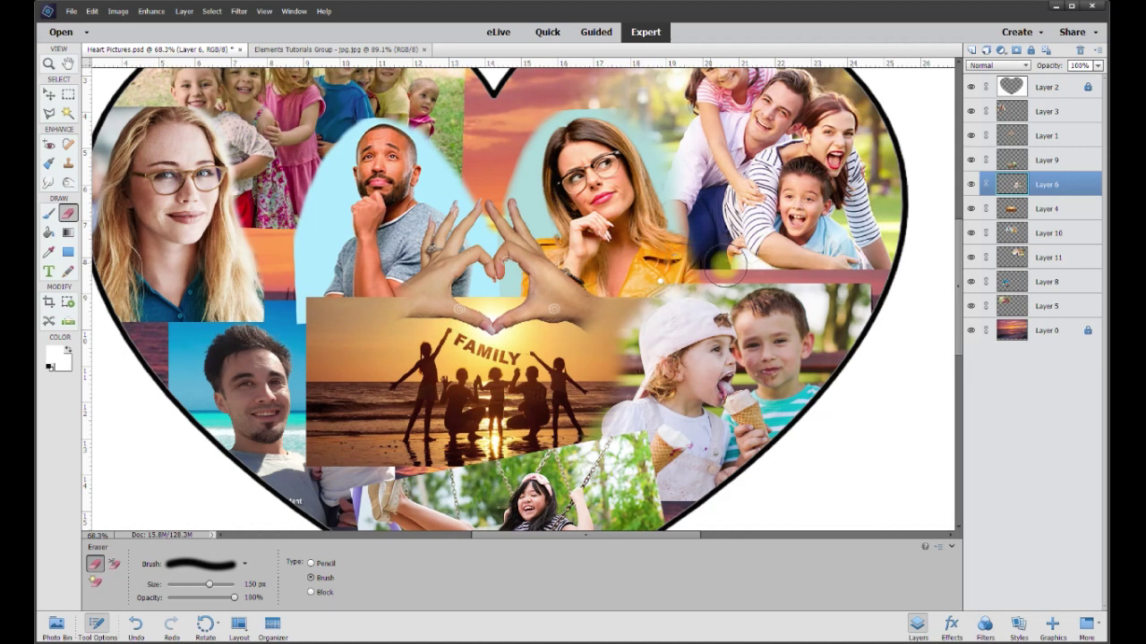
mouse_move(856, 318)
mouse_down()
mouse_move(897, 308)
mouse_move(847, 326)
mouse_move(861, 376)
mouse_up()
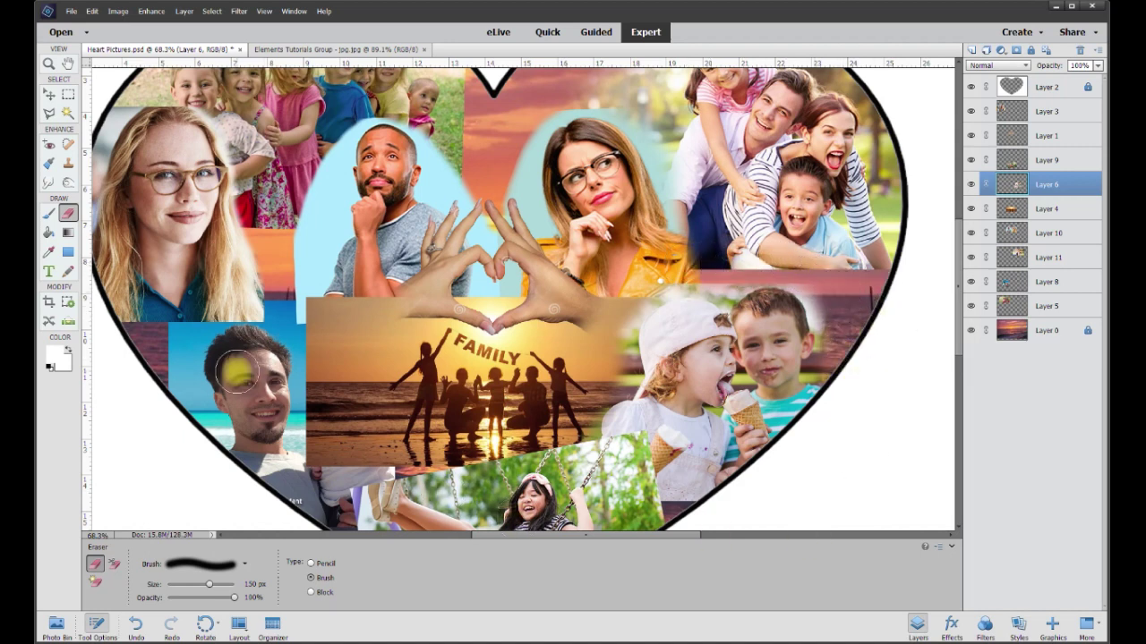
click(50, 95)
Step: Soften the kids photo's lower edge and blend the family photo's lower edge into the swing photo
click(582, 493)
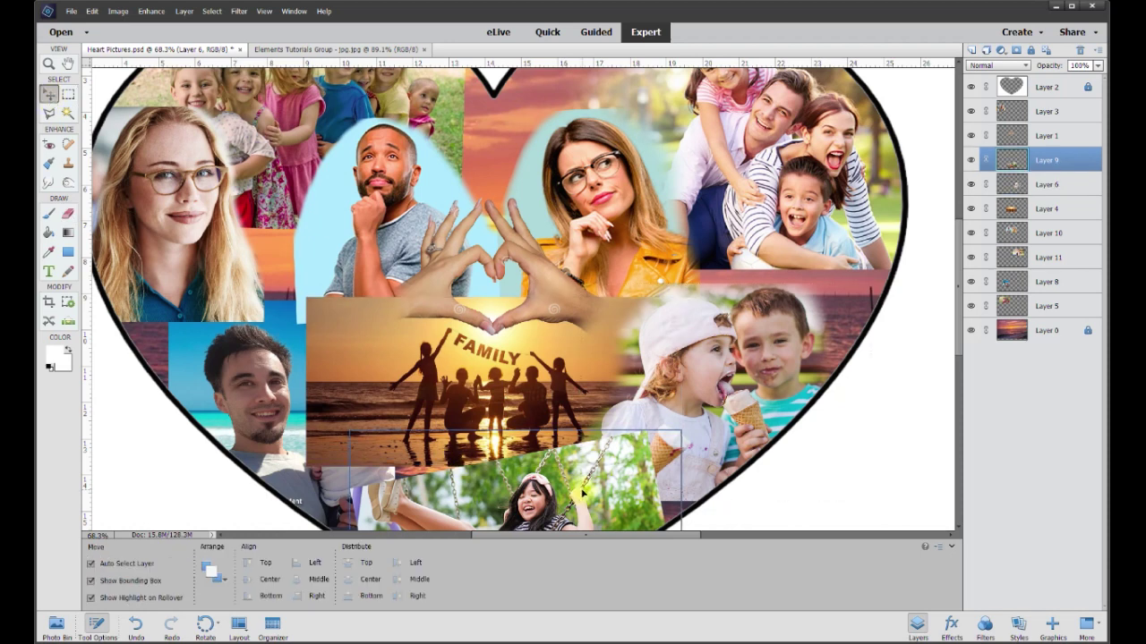
click(68, 212)
mouse_move(603, 430)
mouse_down()
mouse_move(574, 424)
mouse_move(634, 485)
mouse_up()
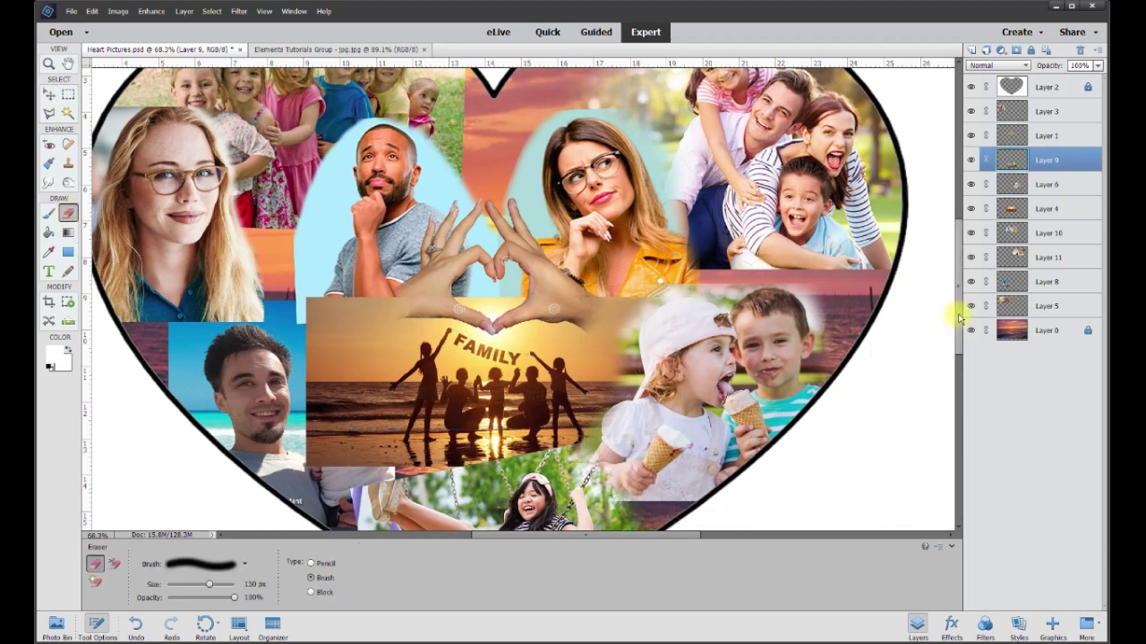
drag(956, 312, 964, 352)
mouse_move(617, 328)
mouse_down()
mouse_move(510, 327)
mouse_move(467, 358)
mouse_move(412, 353)
mouse_move(363, 370)
mouse_move(354, 394)
mouse_move(384, 470)
mouse_up()
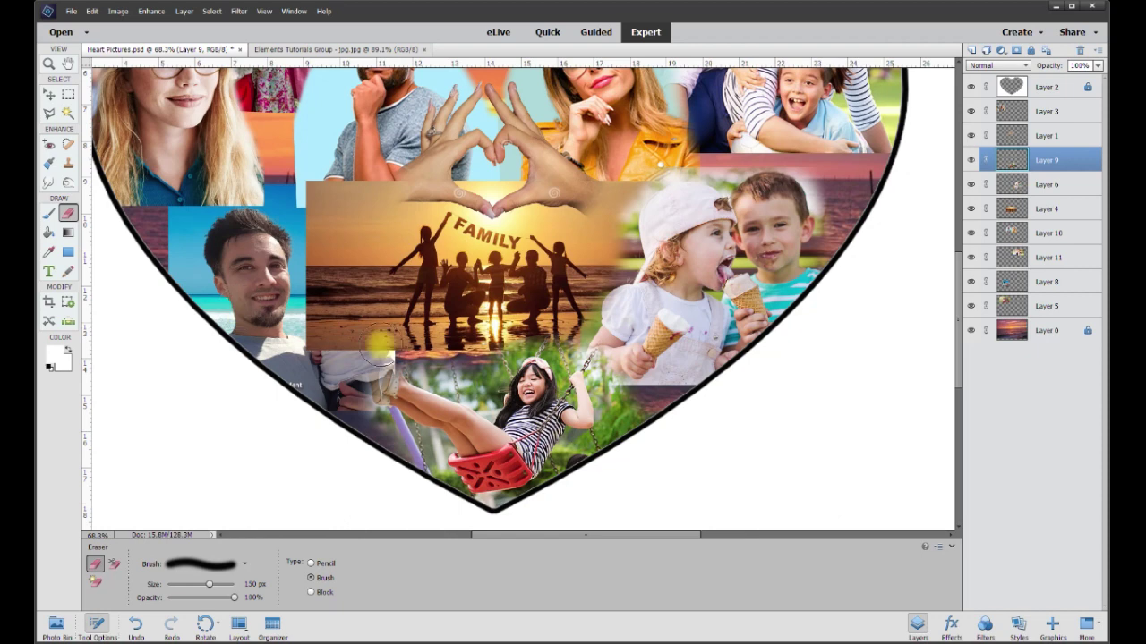
Step: Erase a small patch of the FAMILY sunset photo (Layer 4) near the fingertips with a 50 px eraser
click(48, 97)
click(454, 274)
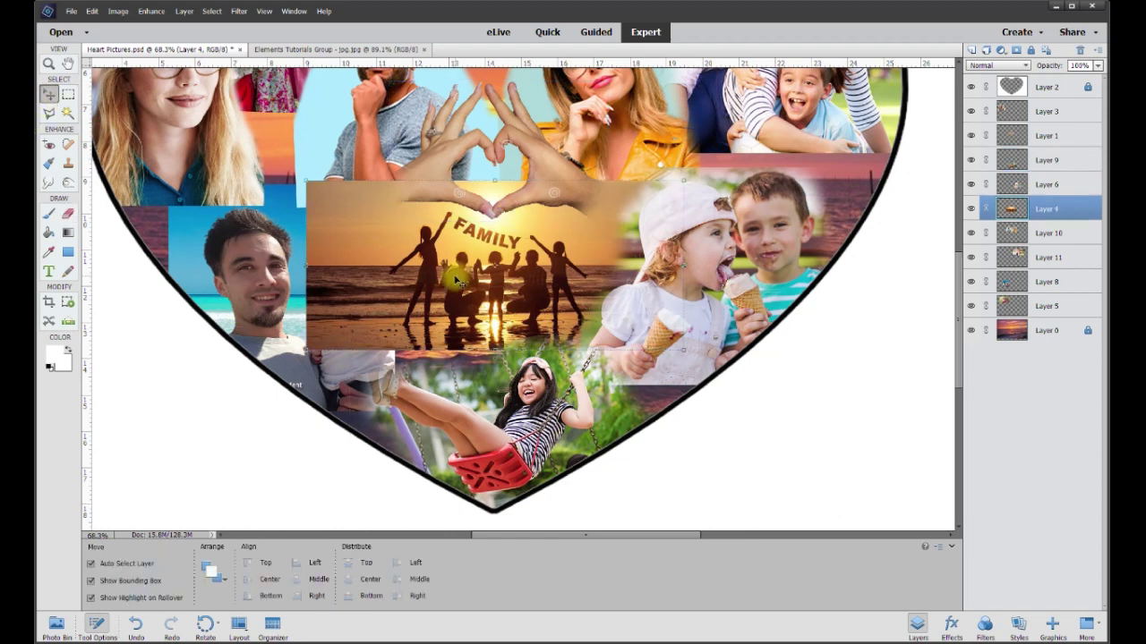
click(70, 214)
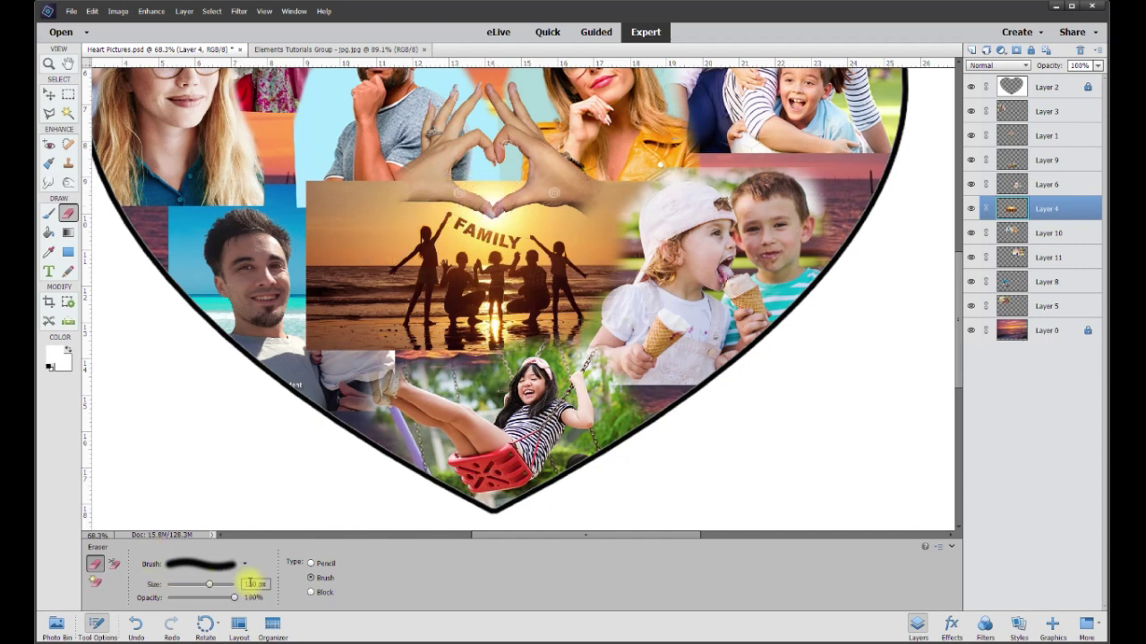
click(255, 584)
text(50)
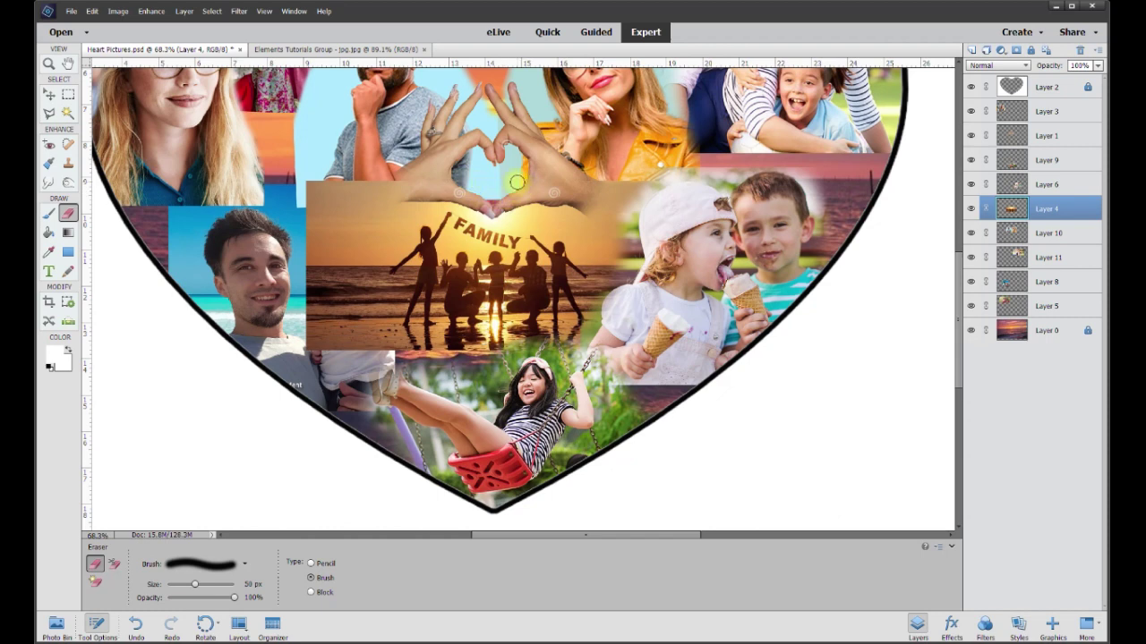
click(49, 95)
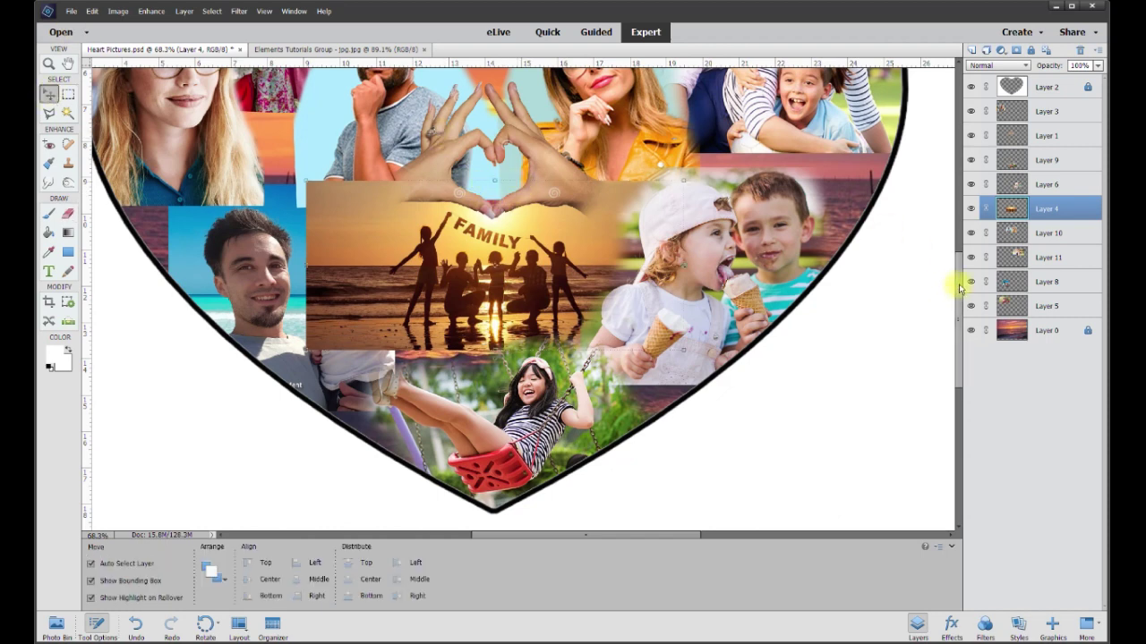
Step: Fade the FAMILY beach photo's edges, including the edge near the girl's hat
scroll(959, 289, up, 2)
click(399, 190)
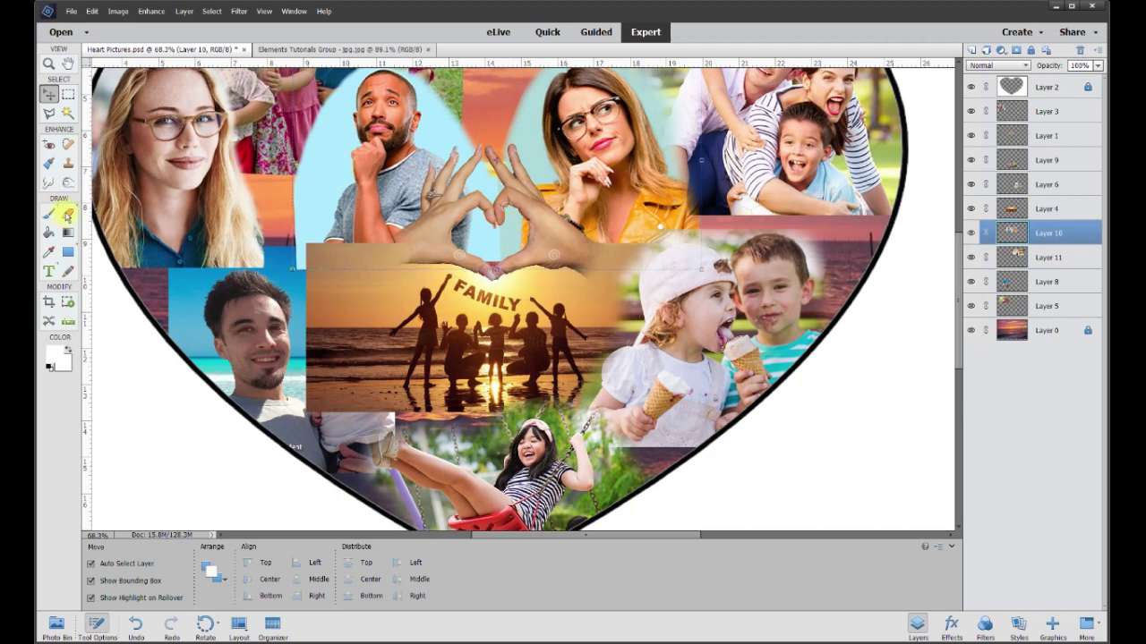
click(67, 215)
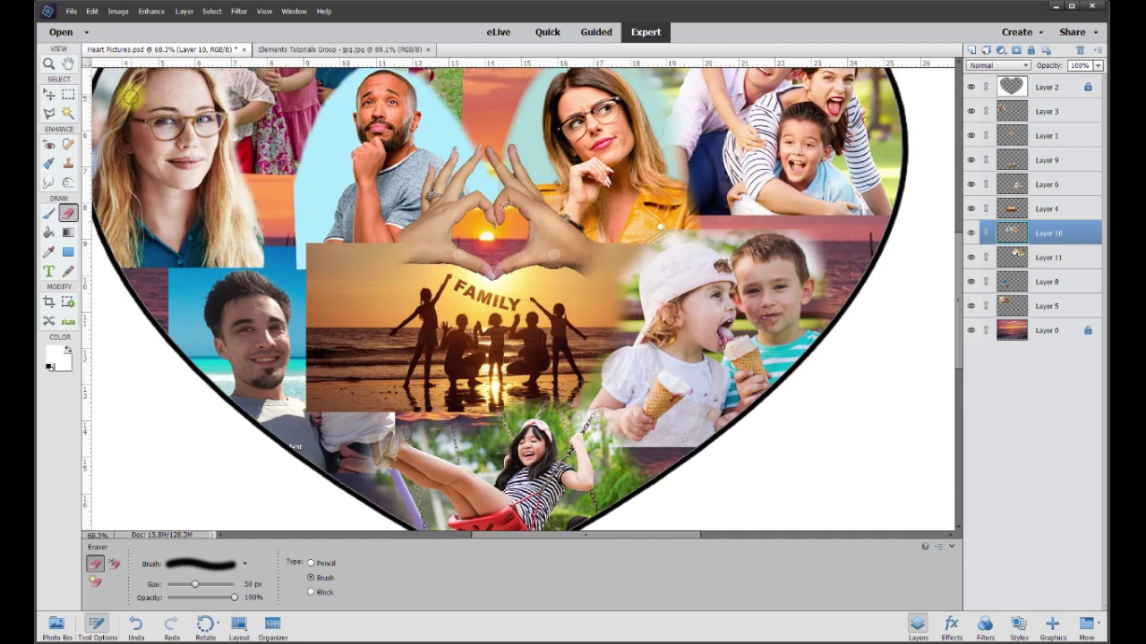
click(49, 95)
click(422, 317)
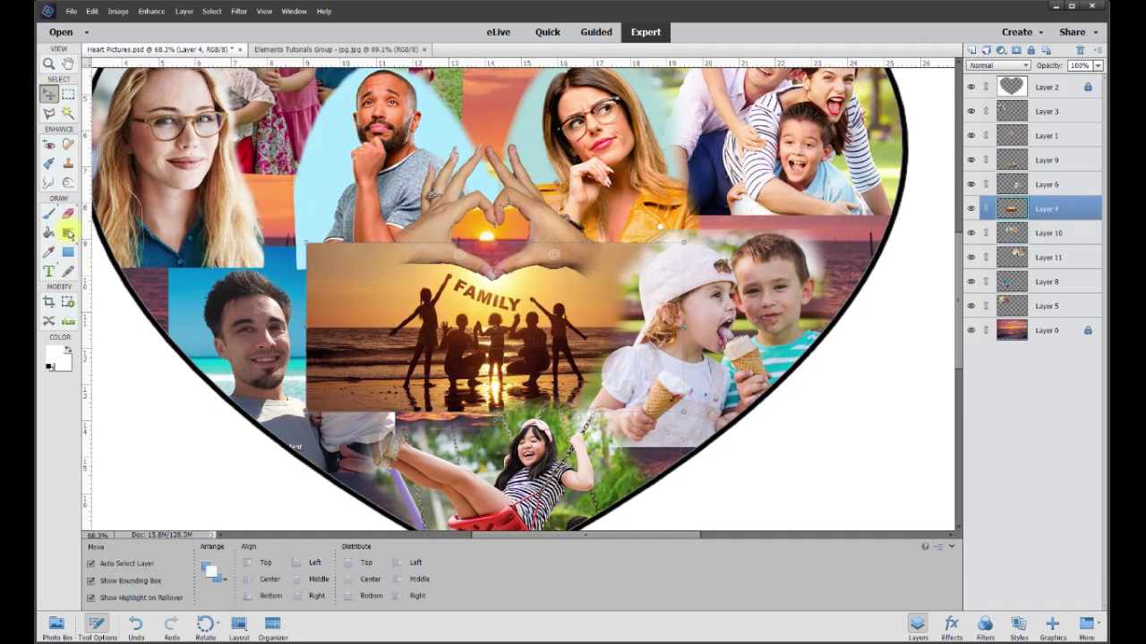
click(67, 213)
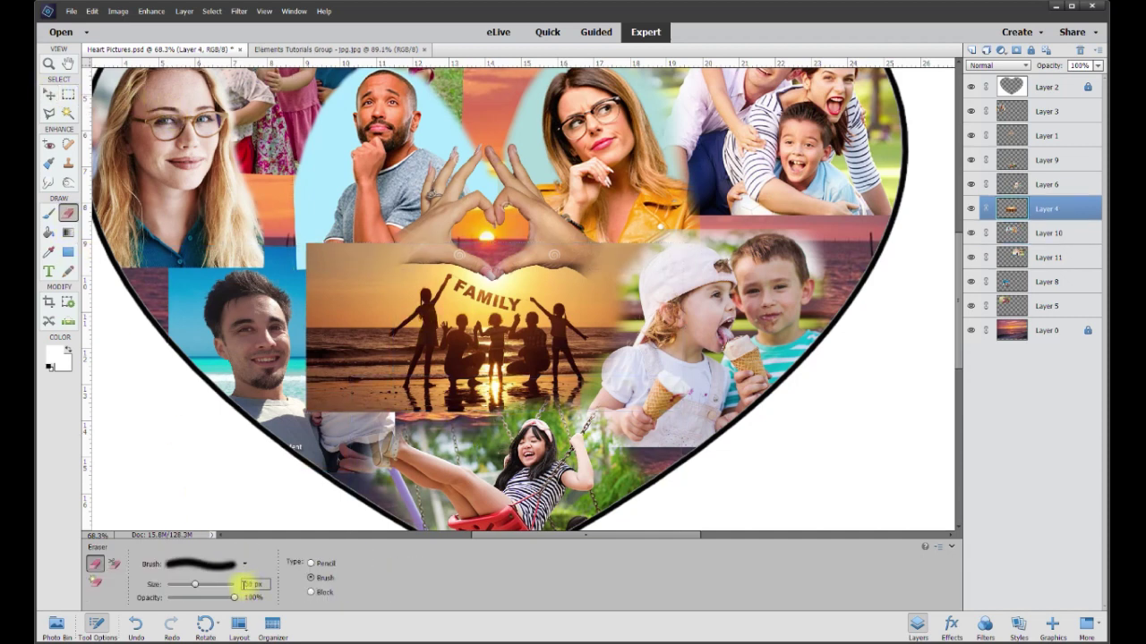
mouse_move(300, 432)
mouse_down()
mouse_move(378, 419)
mouse_move(350, 325)
mouse_move(312, 280)
mouse_move(309, 249)
mouse_move(310, 300)
mouse_move(342, 331)
mouse_move(362, 416)
mouse_move(309, 324)
mouse_move(306, 386)
mouse_move(345, 419)
mouse_move(324, 326)
mouse_move(329, 273)
mouse_move(337, 248)
mouse_move(419, 238)
mouse_move(359, 267)
mouse_move(358, 295)
mouse_move(379, 294)
mouse_move(405, 252)
mouse_up()
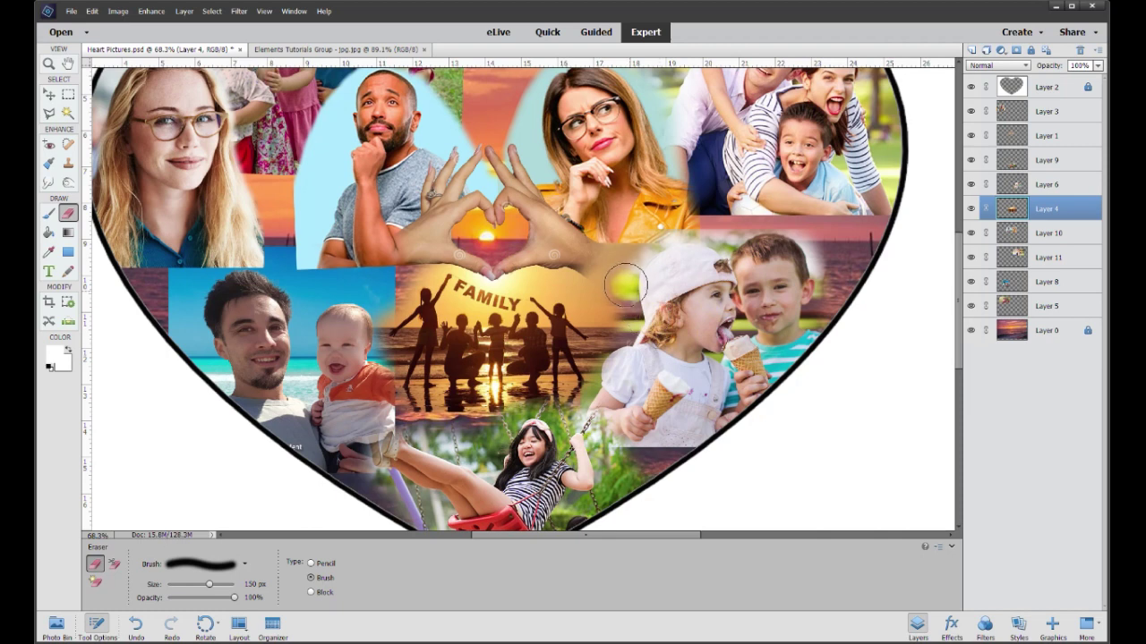
mouse_move(625, 284)
mouse_down()
mouse_move(603, 251)
mouse_move(661, 268)
mouse_up()
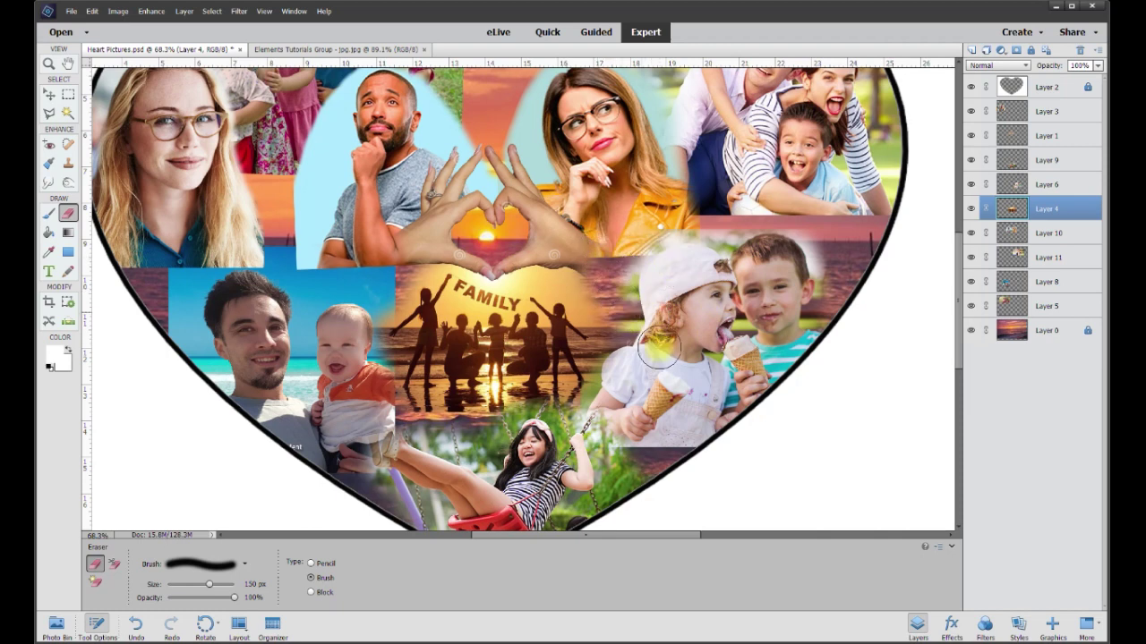
Step: Fade the left edge of the blue-sky photo on the heart-hands layer
click(54, 99)
click(362, 184)
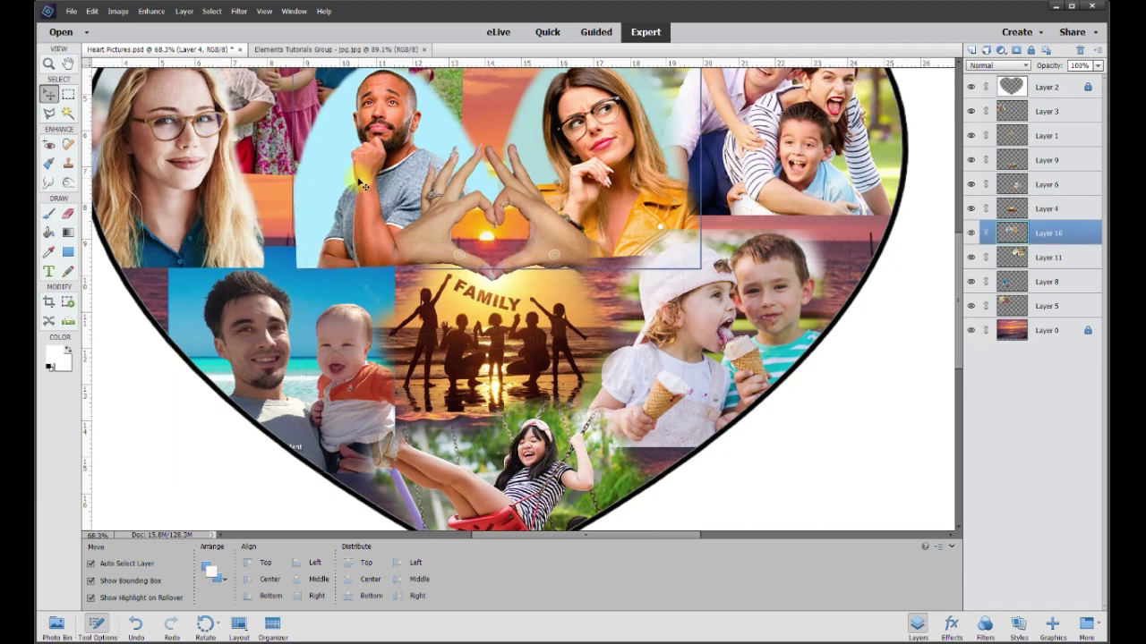
click(67, 214)
mouse_move(309, 147)
mouse_down()
mouse_move(306, 109)
mouse_move(300, 266)
mouse_up()
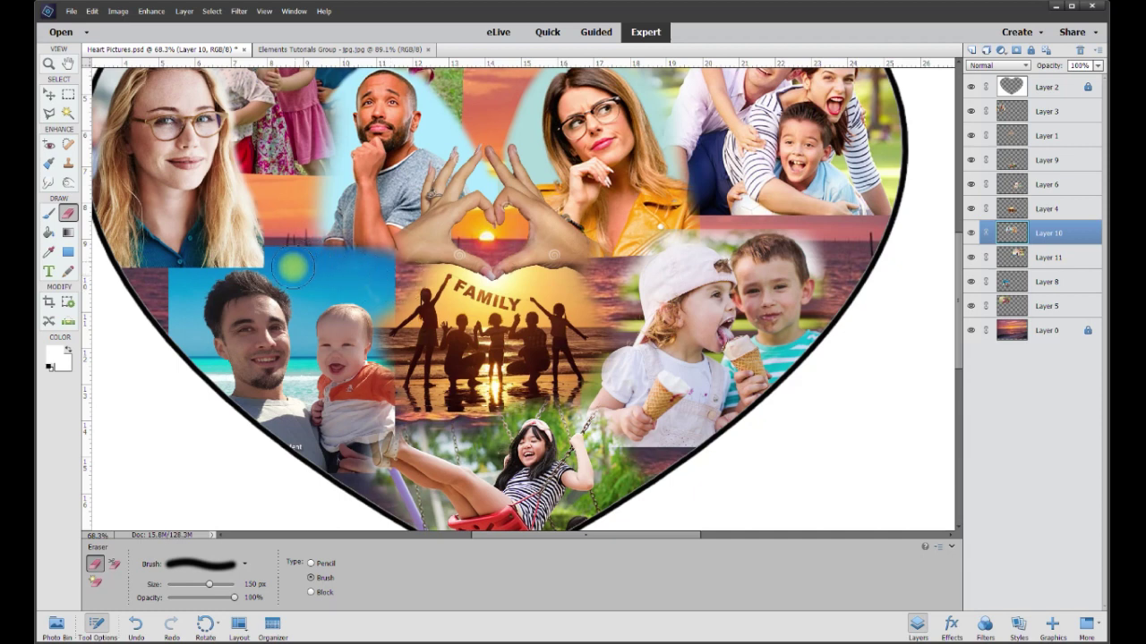
Step: Fade the blonde woman's portrait's lower edge and the left edge of the photo beneath it
click(48, 93)
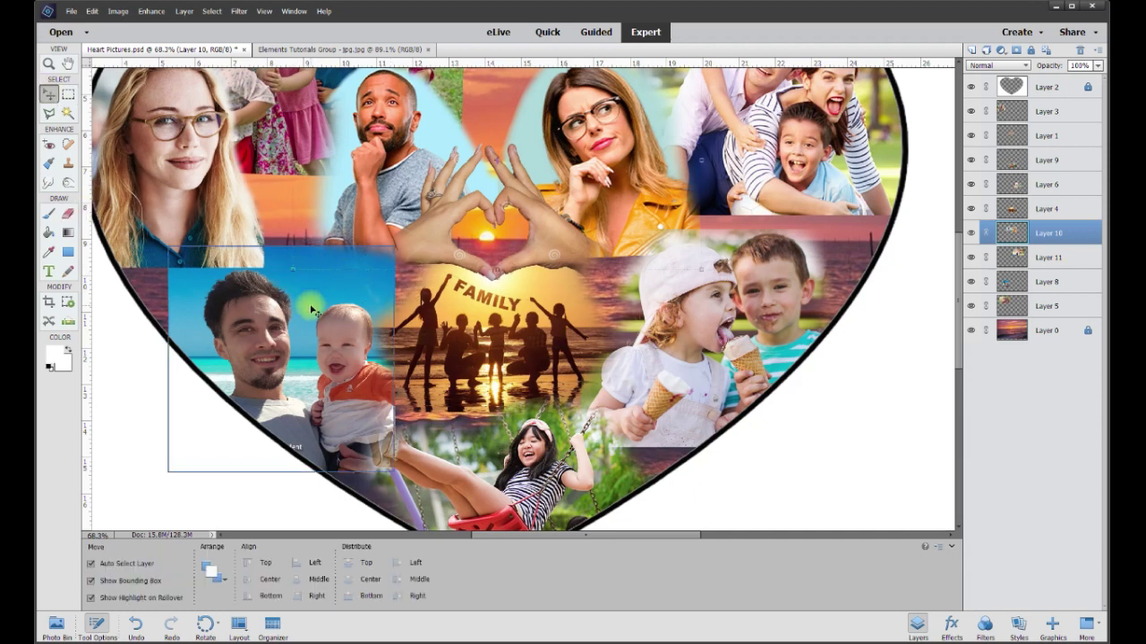
click(185, 200)
click(67, 218)
mouse_move(121, 264)
mouse_down()
mouse_move(241, 272)
mouse_move(270, 255)
mouse_move(282, 185)
mouse_up()
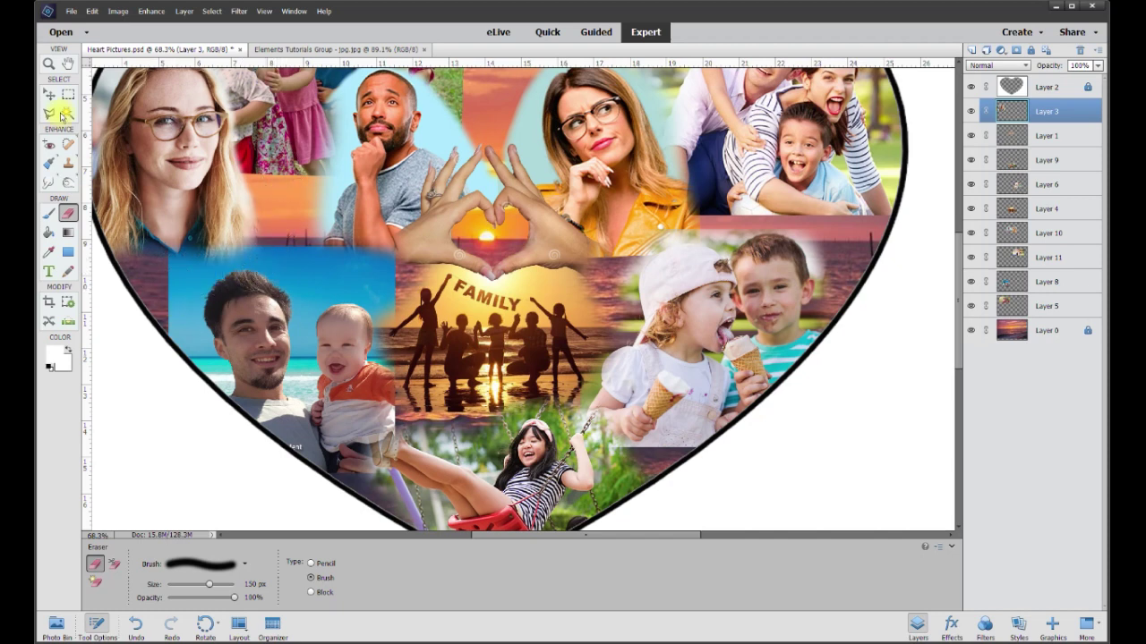
click(49, 93)
click(215, 273)
click(67, 214)
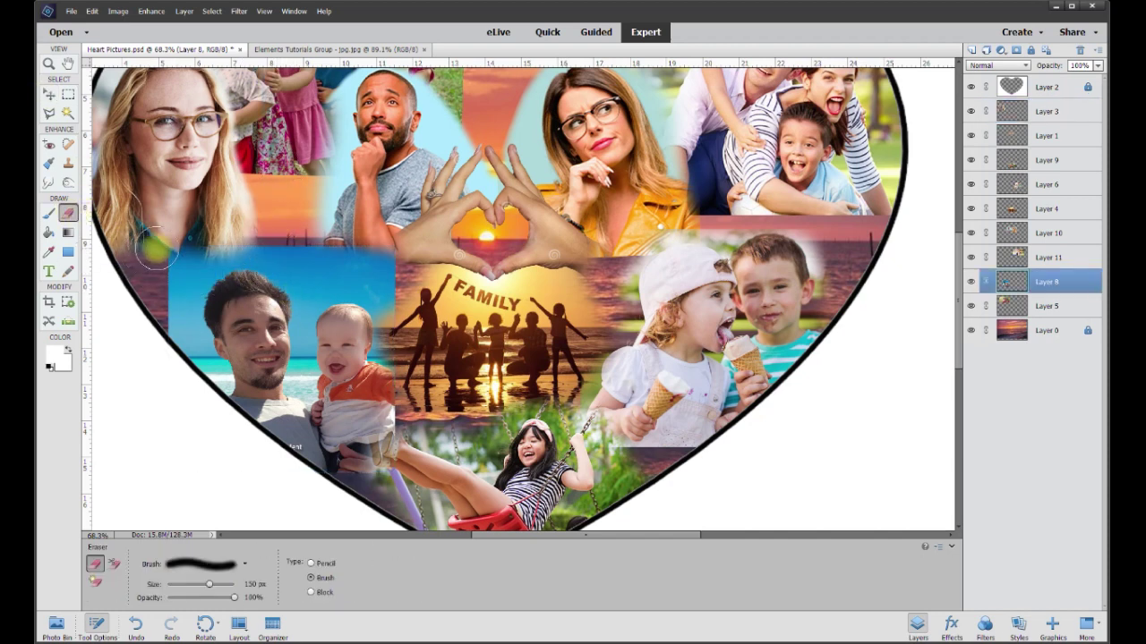
mouse_move(158, 247)
mouse_down()
mouse_move(162, 335)
mouse_move(180, 261)
mouse_move(221, 237)
mouse_move(308, 251)
mouse_move(343, 245)
mouse_move(382, 258)
mouse_move(399, 300)
mouse_up()
scroll(530, 445, down, 3)
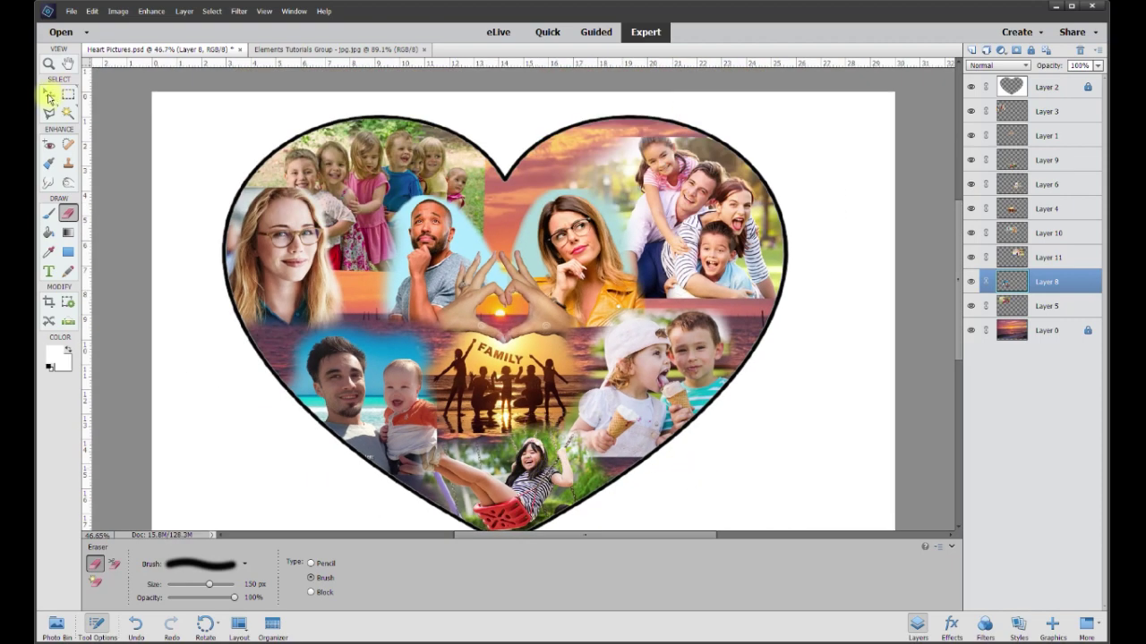
Step: Enlarge the eraser to 250 px and fade the ice-cream kids photo's top edge
click(49, 94)
click(352, 170)
click(68, 212)
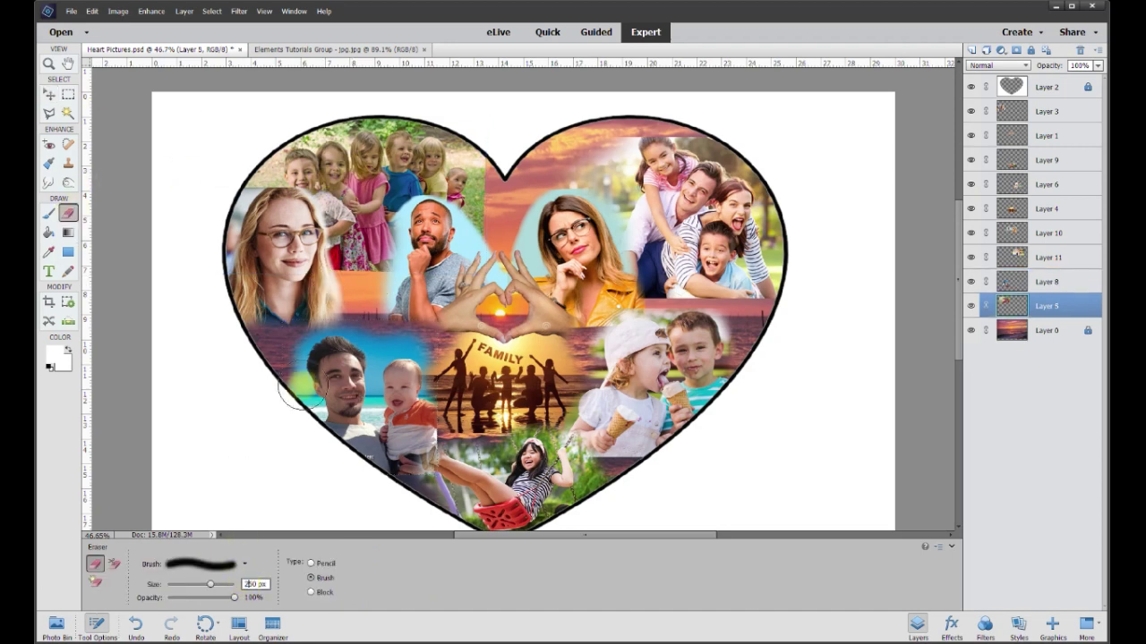
key(Return)
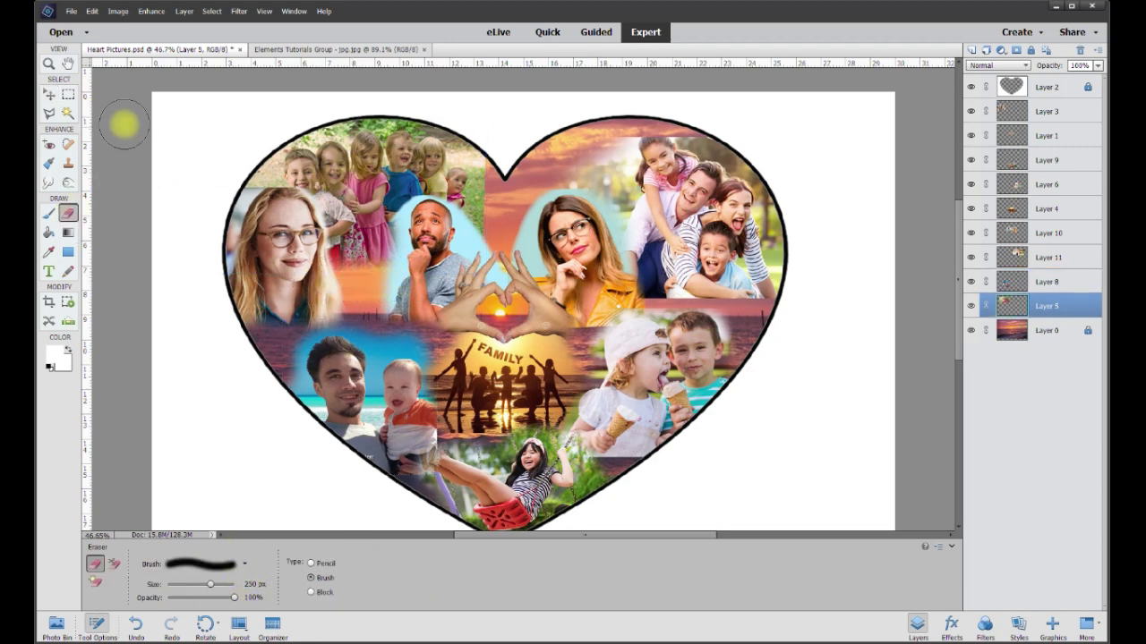
click(49, 95)
click(707, 224)
click(68, 212)
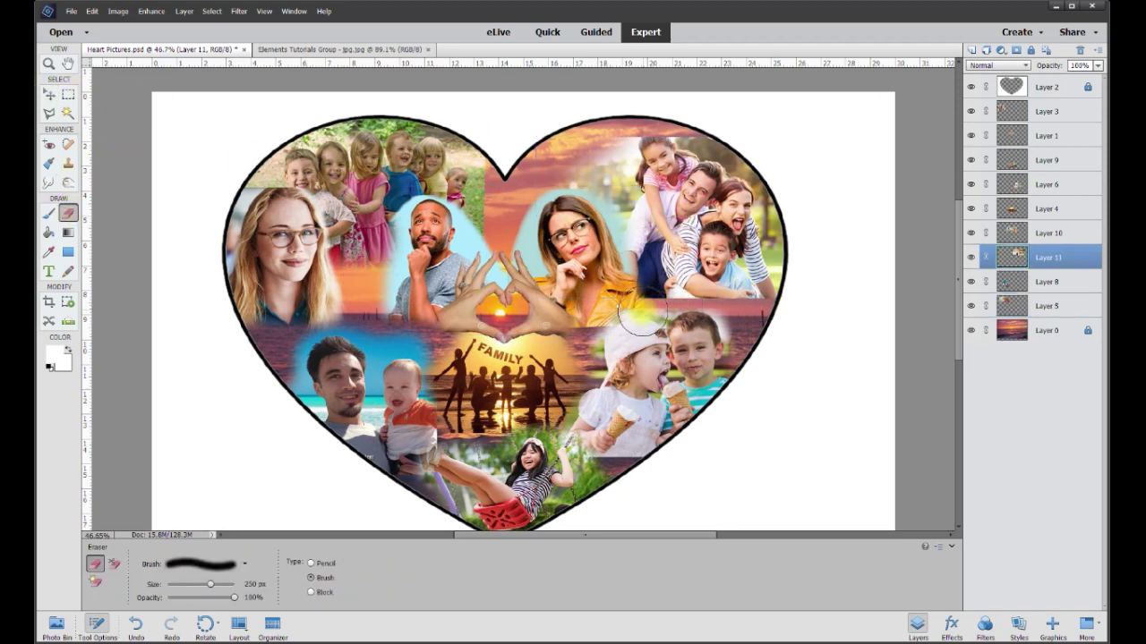
mouse_move(644, 309)
mouse_down()
mouse_move(764, 311)
mouse_move(696, 316)
mouse_up()
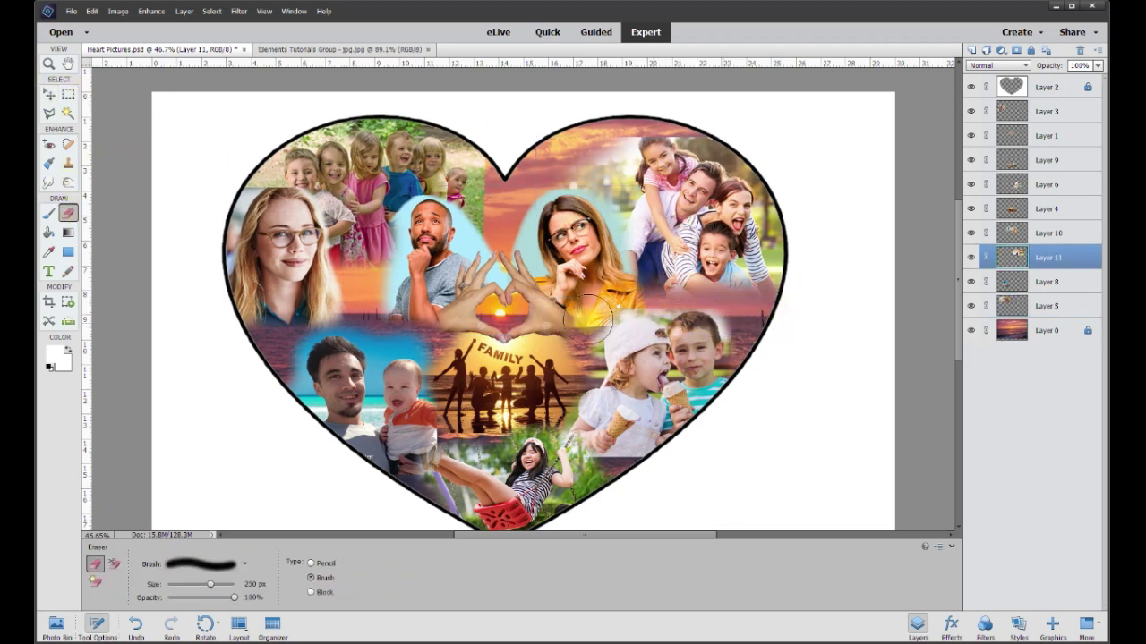
Step: Select the lower-right photo layer and set the eraser size to 150 px
click(49, 95)
click(191, 301)
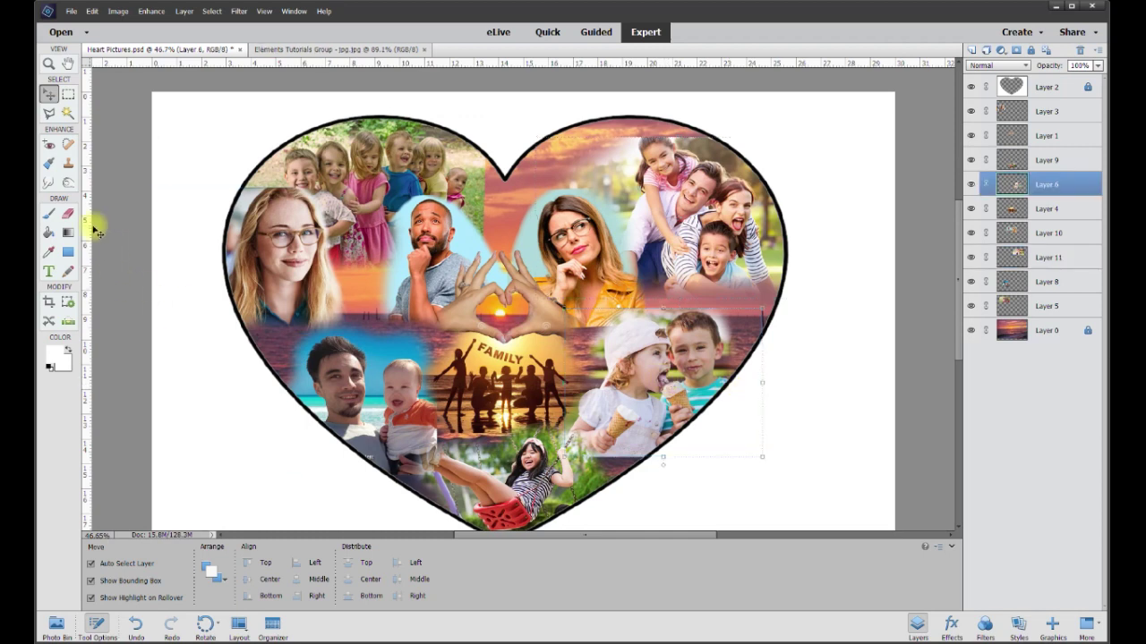
click(68, 212)
click(255, 583)
key(Return)
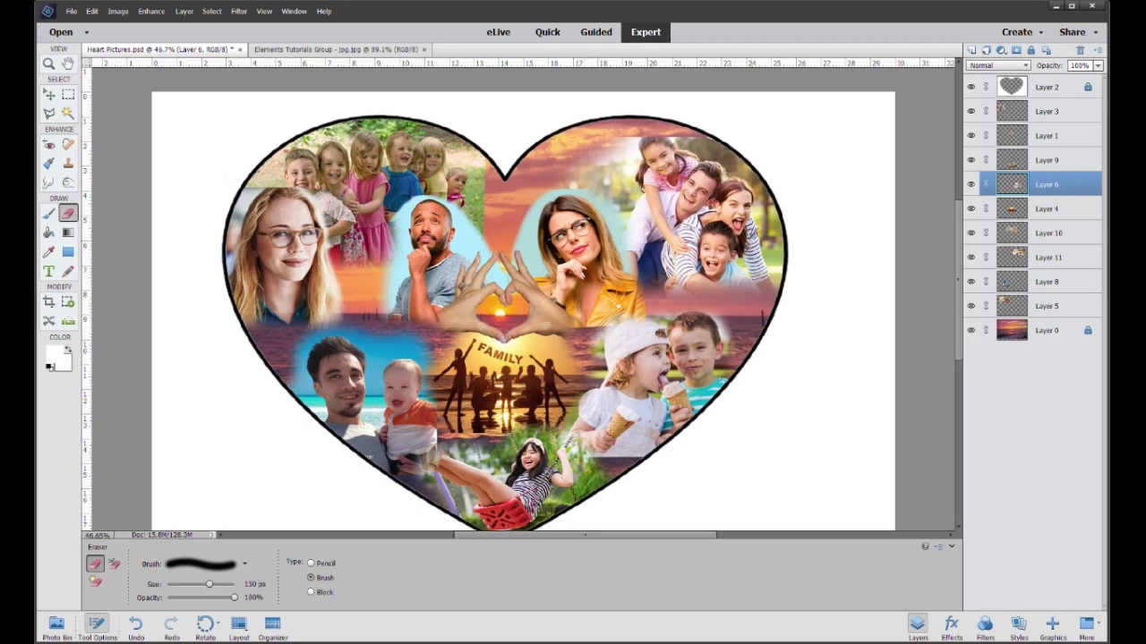
Step: Erase the children group photo's right edge and the blonde woman's portrait edges
click(48, 94)
click(452, 170)
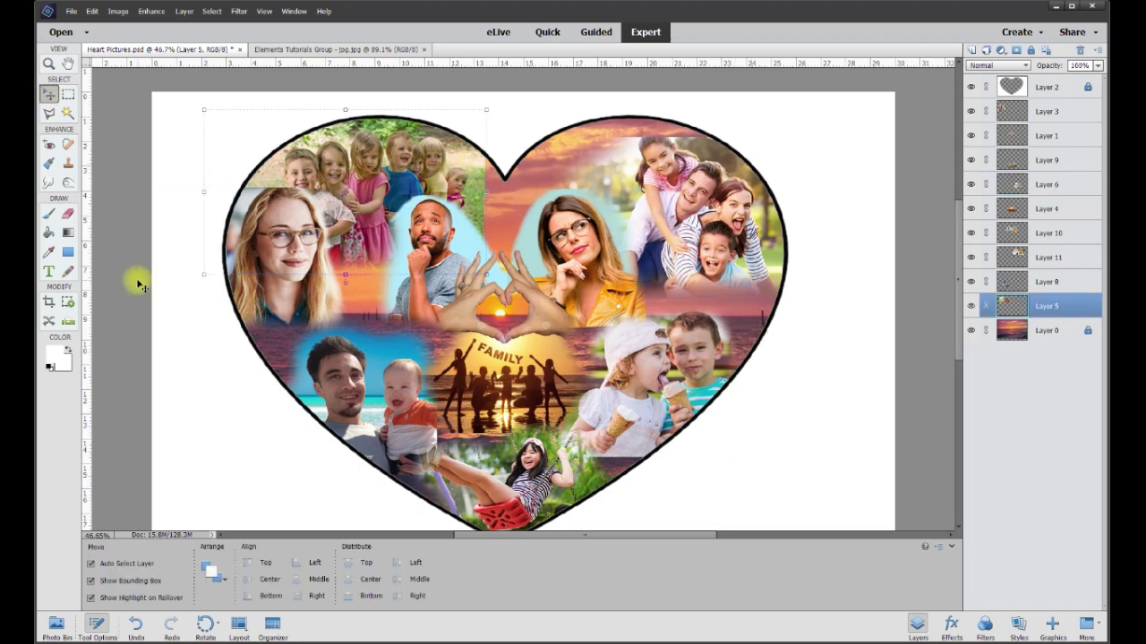
click(67, 214)
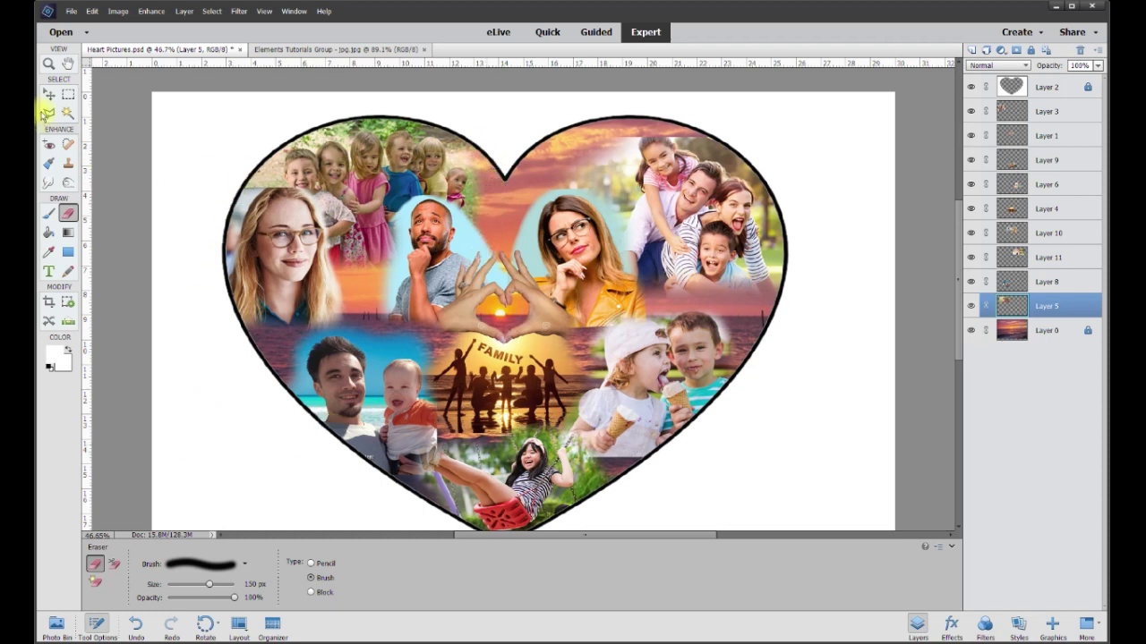
click(48, 94)
click(297, 219)
click(68, 215)
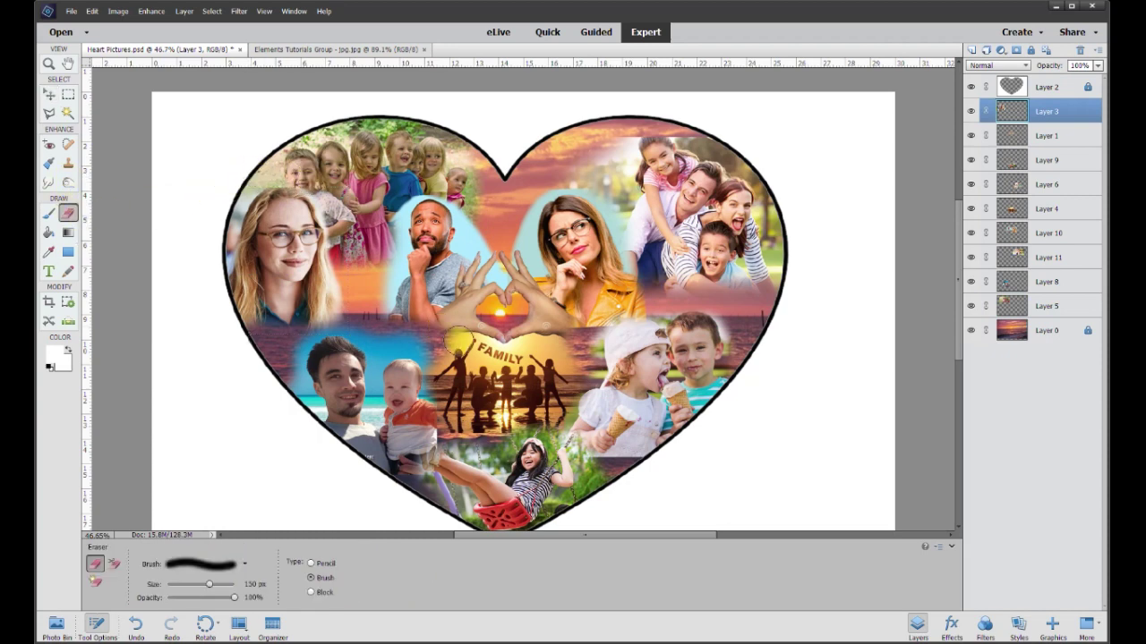
click(50, 95)
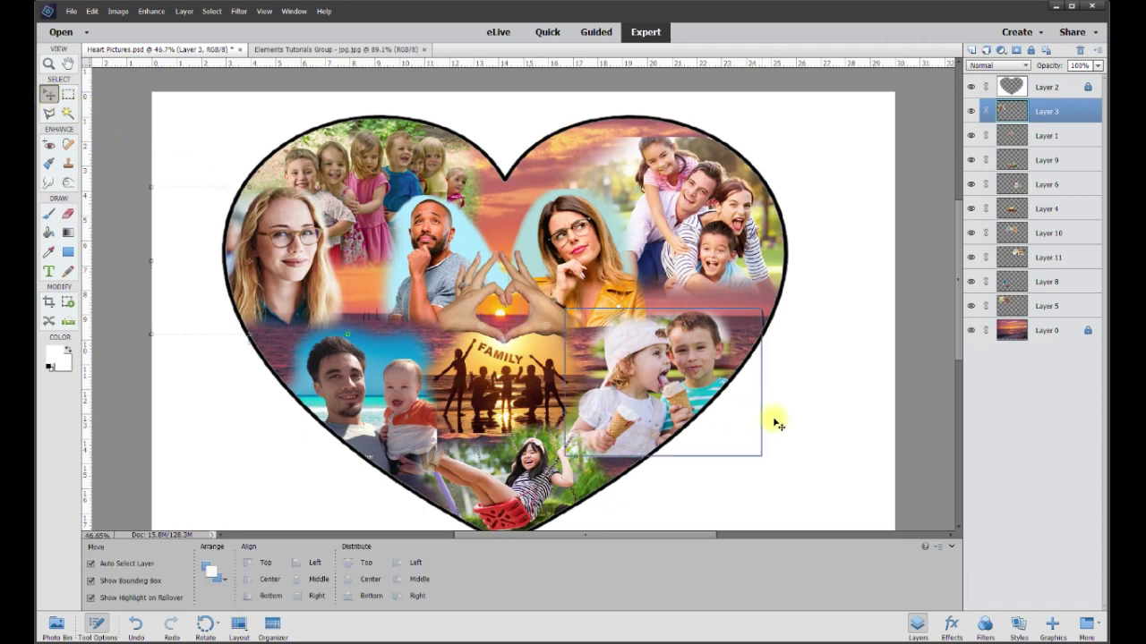
Step: Deselect the layers, zoom out, and save the collage as a maximum-quality JPEG
click(829, 409)
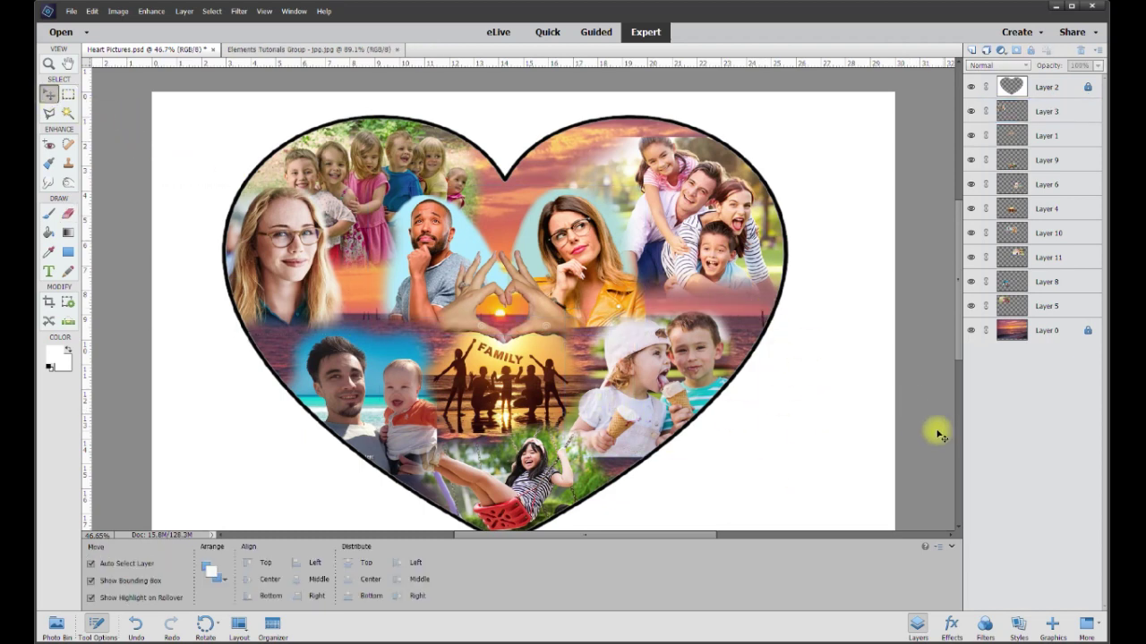
scroll(799, 396, down, 2)
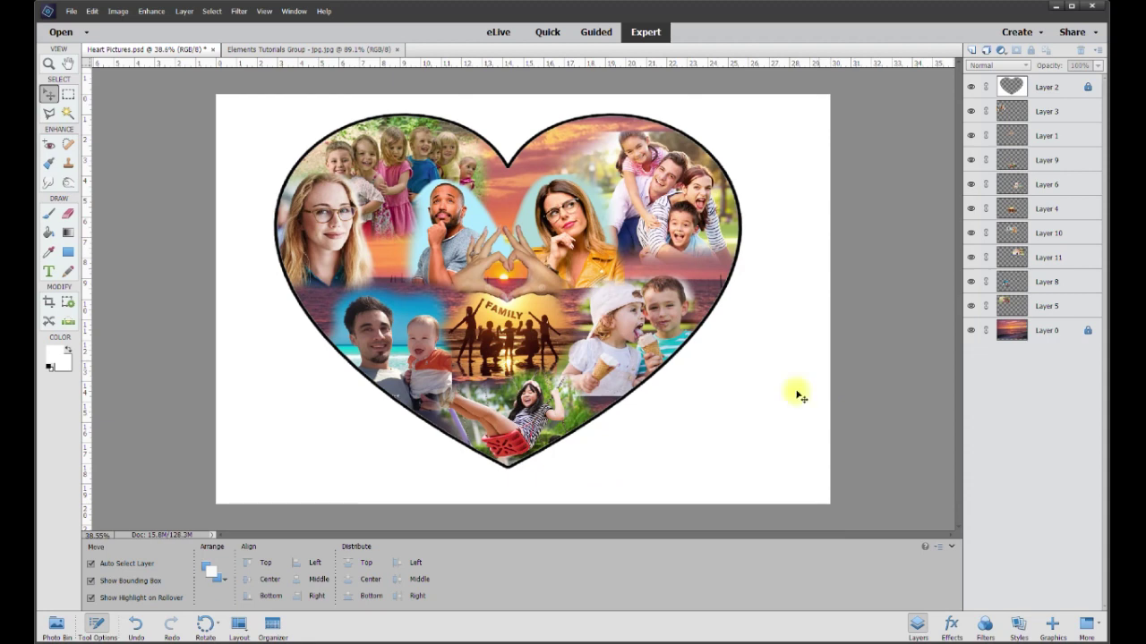
click(56, 304)
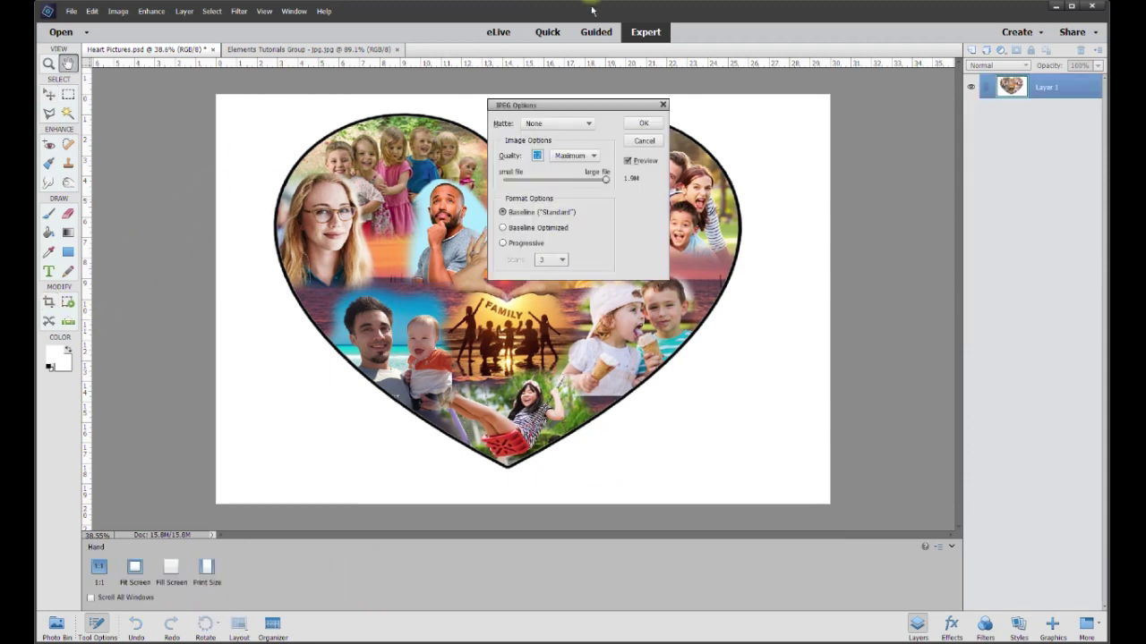